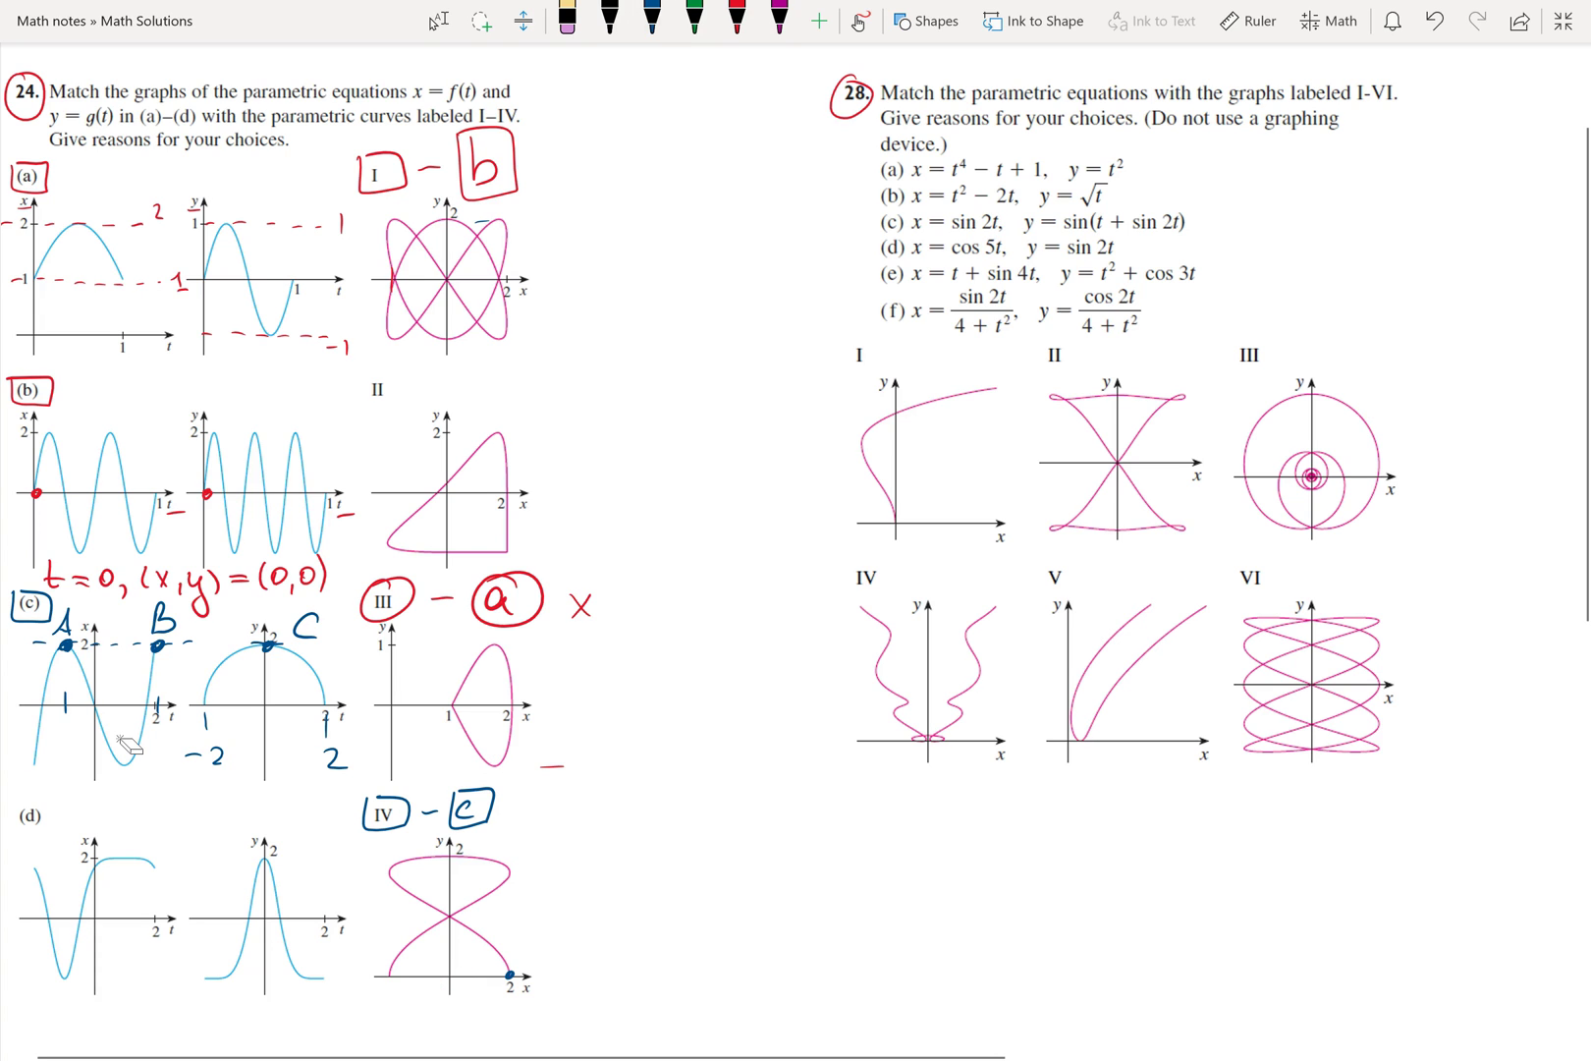
- Box label (d) and graph label II of problem 24 in green, and write a circled d beside II as its match
{"action": "left_click", "coordinate": [610, 18]}
{"action": "left_click", "coordinate": [695, 17]}
{"action": "mouse_move", "coordinate": [12, 797]}
{"action": "left_mouse_down"}
{"action": "mouse_move", "coordinate": [56, 829]}
{"action": "mouse_move", "coordinate": [55, 794]}
{"action": "left_mouse_up"}
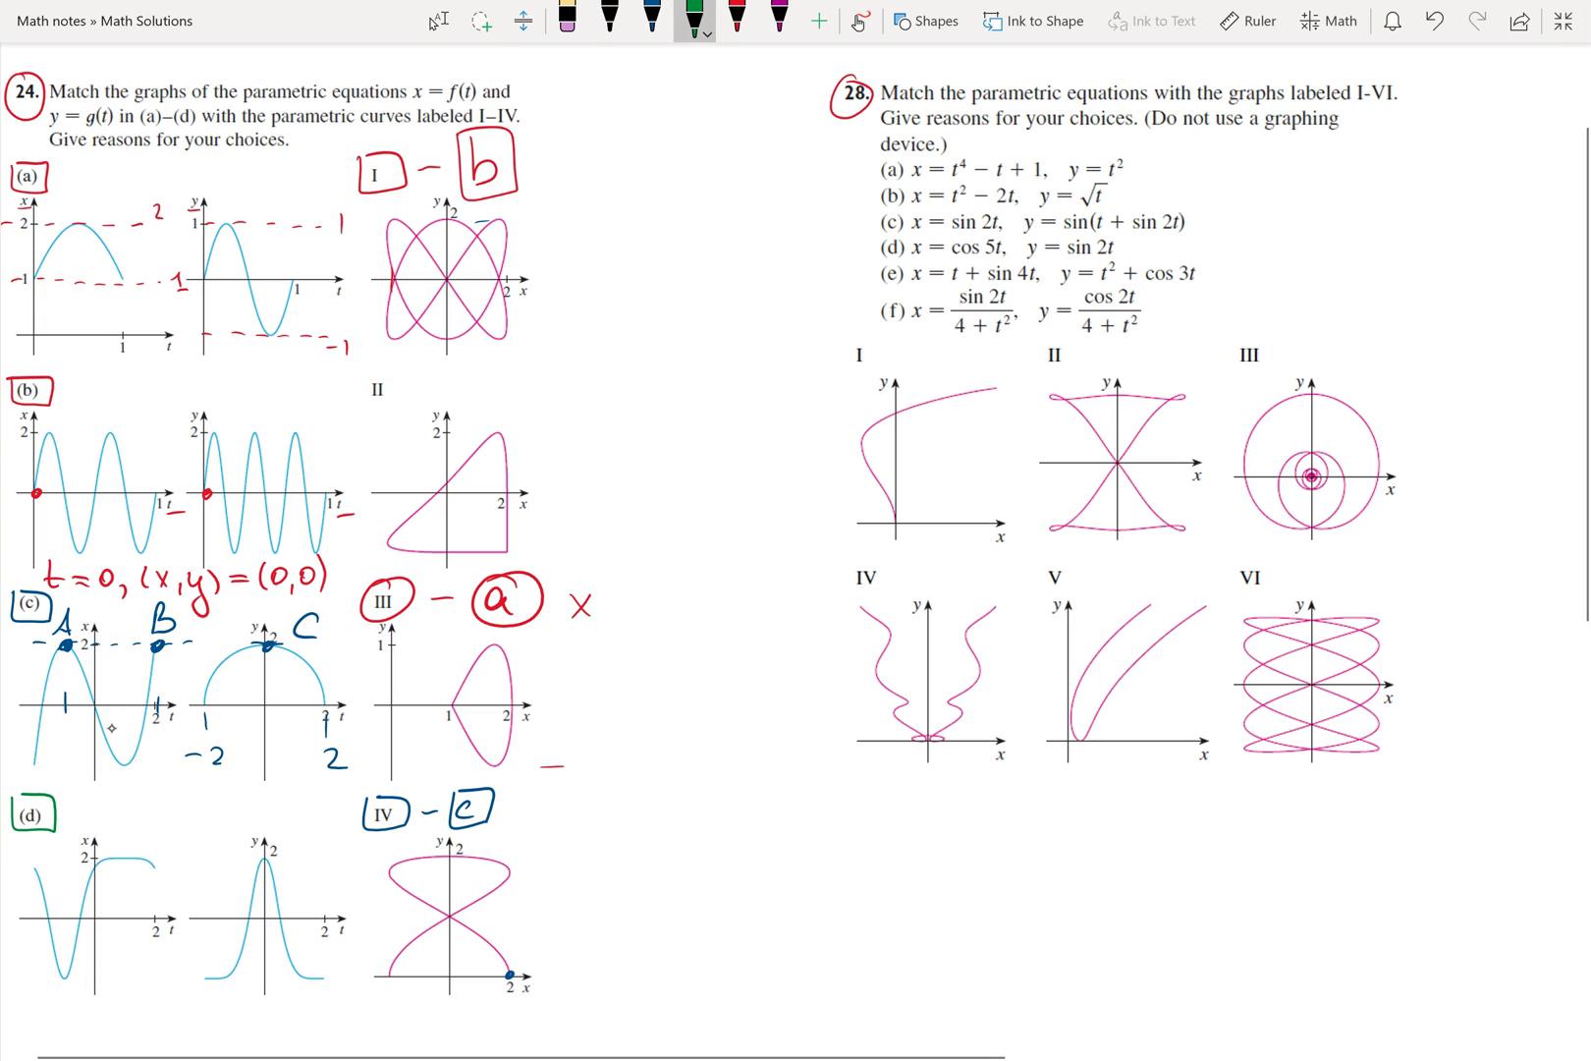
{"action": "mouse_move", "coordinate": [364, 379]}
{"action": "left_mouse_down"}
{"action": "mouse_move", "coordinate": [405, 411]}
{"action": "mouse_move", "coordinate": [372, 378]}
{"action": "mouse_move", "coordinate": [476, 407]}
{"action": "left_mouse_up"}
{"action": "left_click_drag", "start_coordinate": [470, 360], "coordinate": [483, 356]}
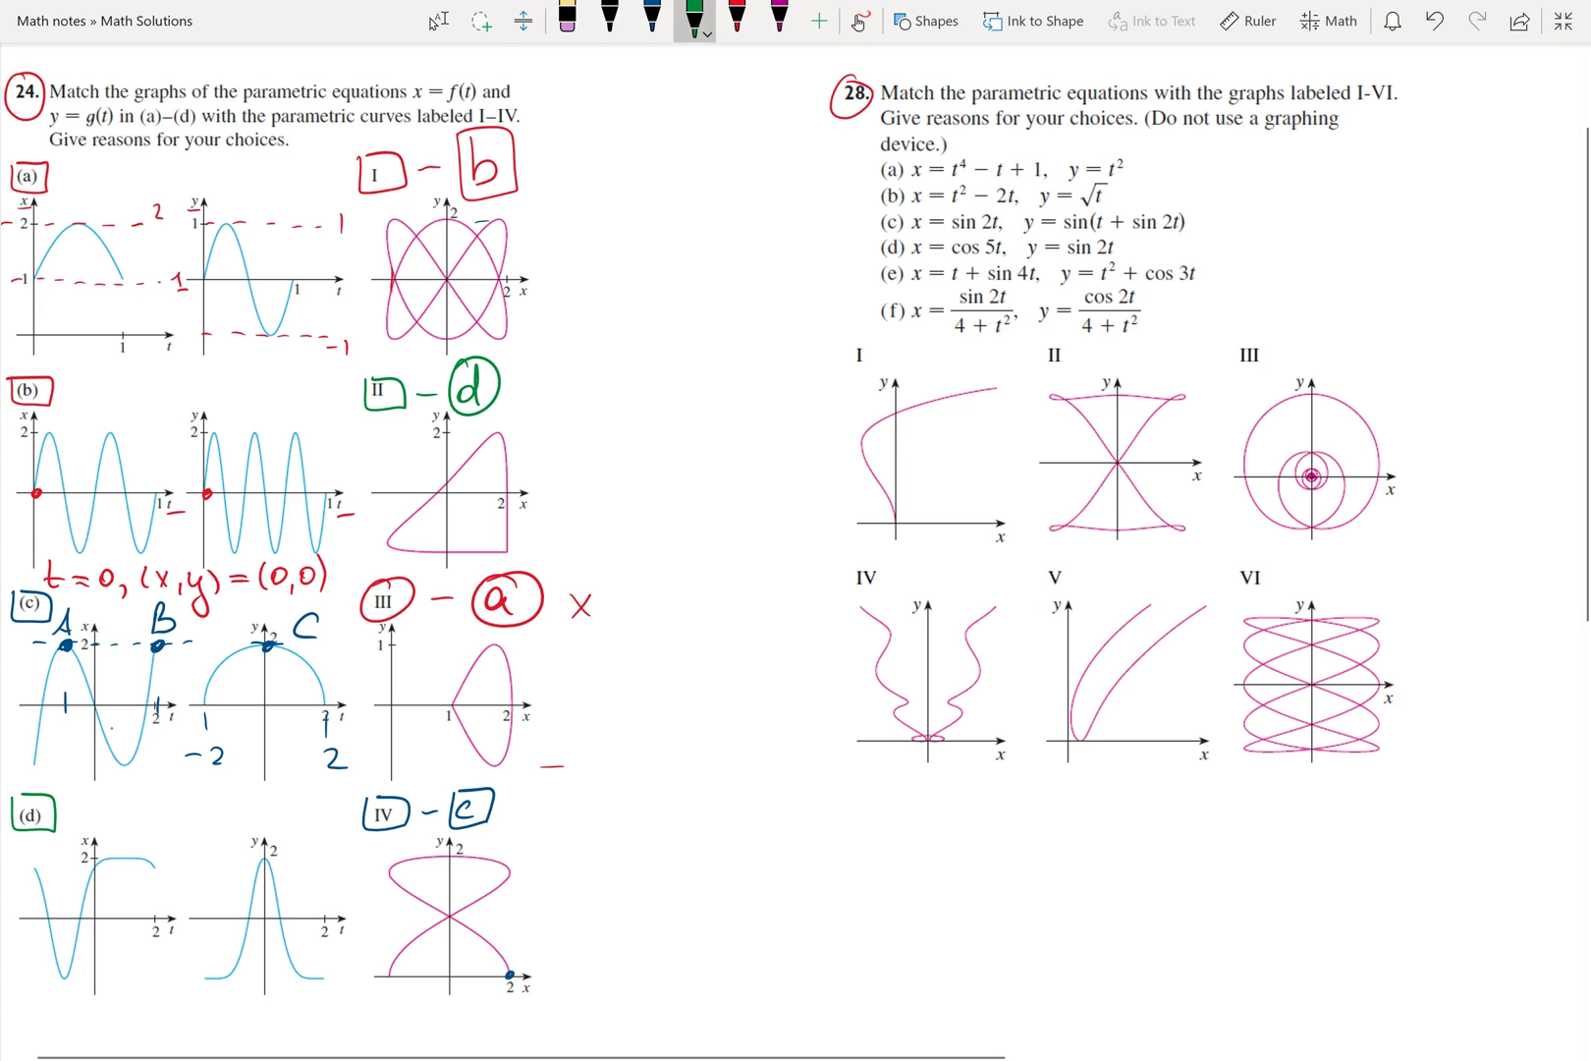
- Mark in green the flat parts of the (d) graphs with the note .005, and the matching straight edges of graph II
{"action": "mouse_move", "coordinate": [104, 910]}
{"action": "left_mouse_down"}
{"action": "mouse_move", "coordinate": [104, 927]}
{"action": "mouse_move", "coordinate": [157, 924]}
{"action": "left_mouse_up"}
{"action": "left_click_drag", "start_coordinate": [107, 859], "coordinate": [152, 859]}
{"action": "left_click_drag", "start_coordinate": [507, 548], "coordinate": [506, 456]}
{"action": "mouse_move", "coordinate": [122, 931]}
{"action": "left_mouse_down"}
{"action": "mouse_move", "coordinate": [134, 946]}
{"action": "mouse_move", "coordinate": [137, 933]}
{"action": "left_mouse_up"}
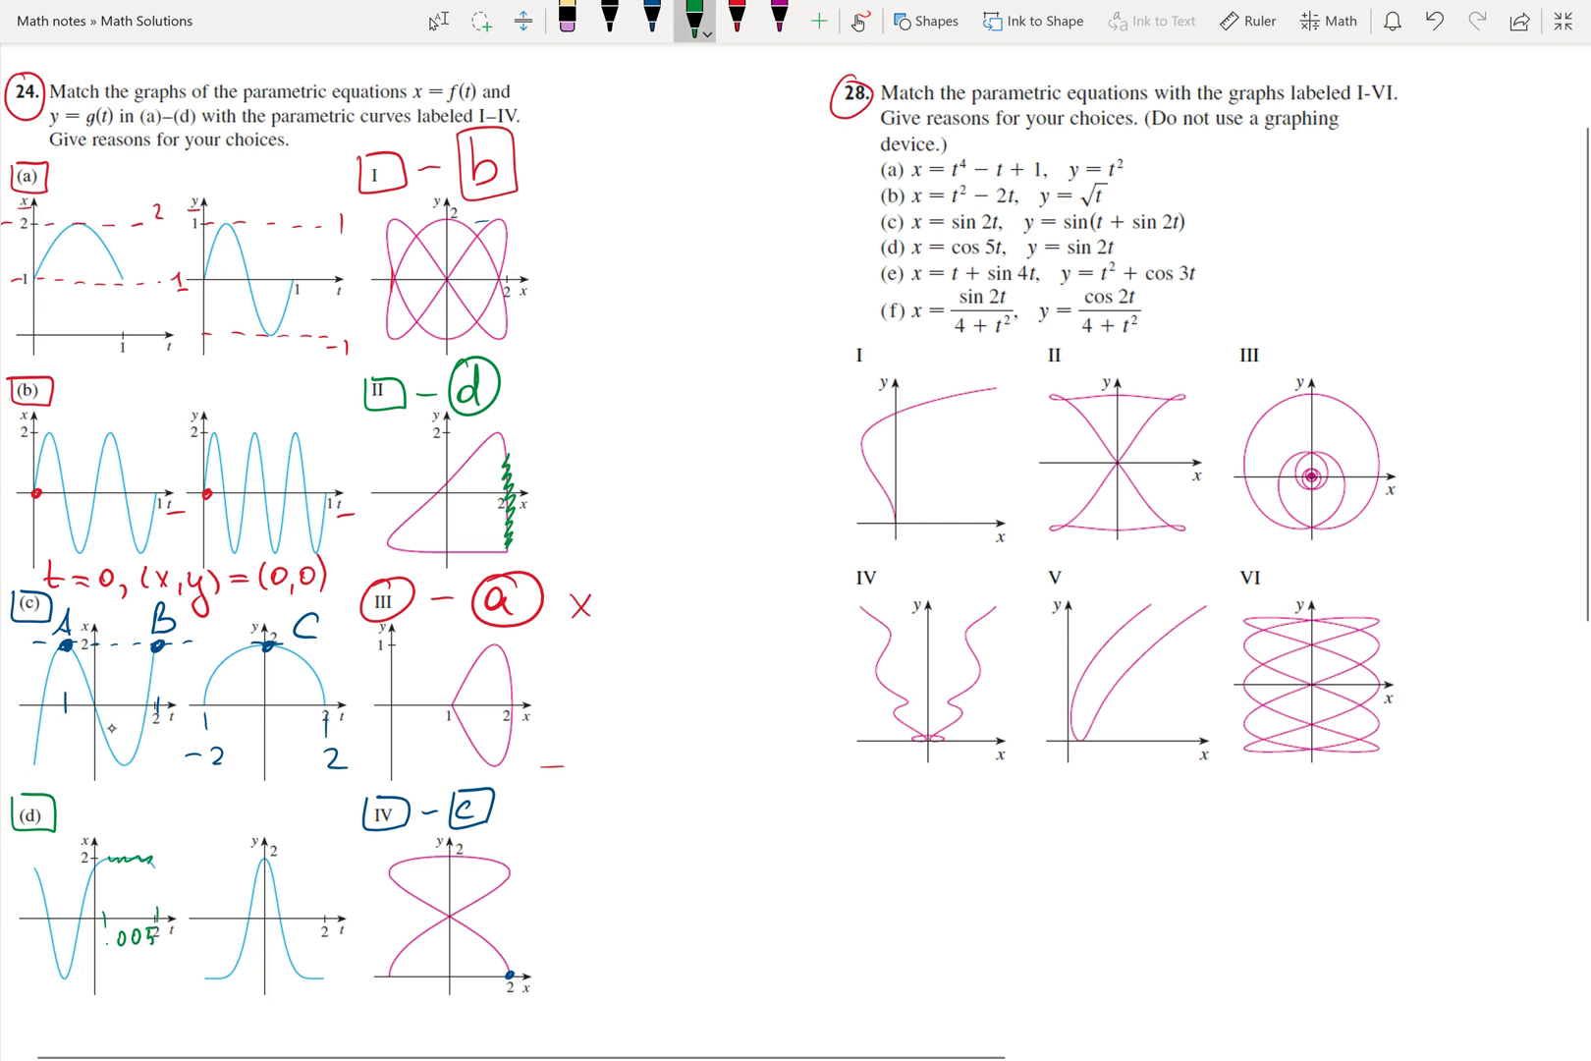
{"action": "left_click_drag", "start_coordinate": [511, 522], "coordinate": [507, 457]}
{"action": "left_click_drag", "start_coordinate": [205, 978], "coordinate": [319, 974]}
{"action": "left_click_drag", "start_coordinate": [420, 555], "coordinate": [503, 549]}
- Draw red arrows beside equations (a) through (f) of problem 28
{"action": "left_click", "coordinate": [737, 19]}
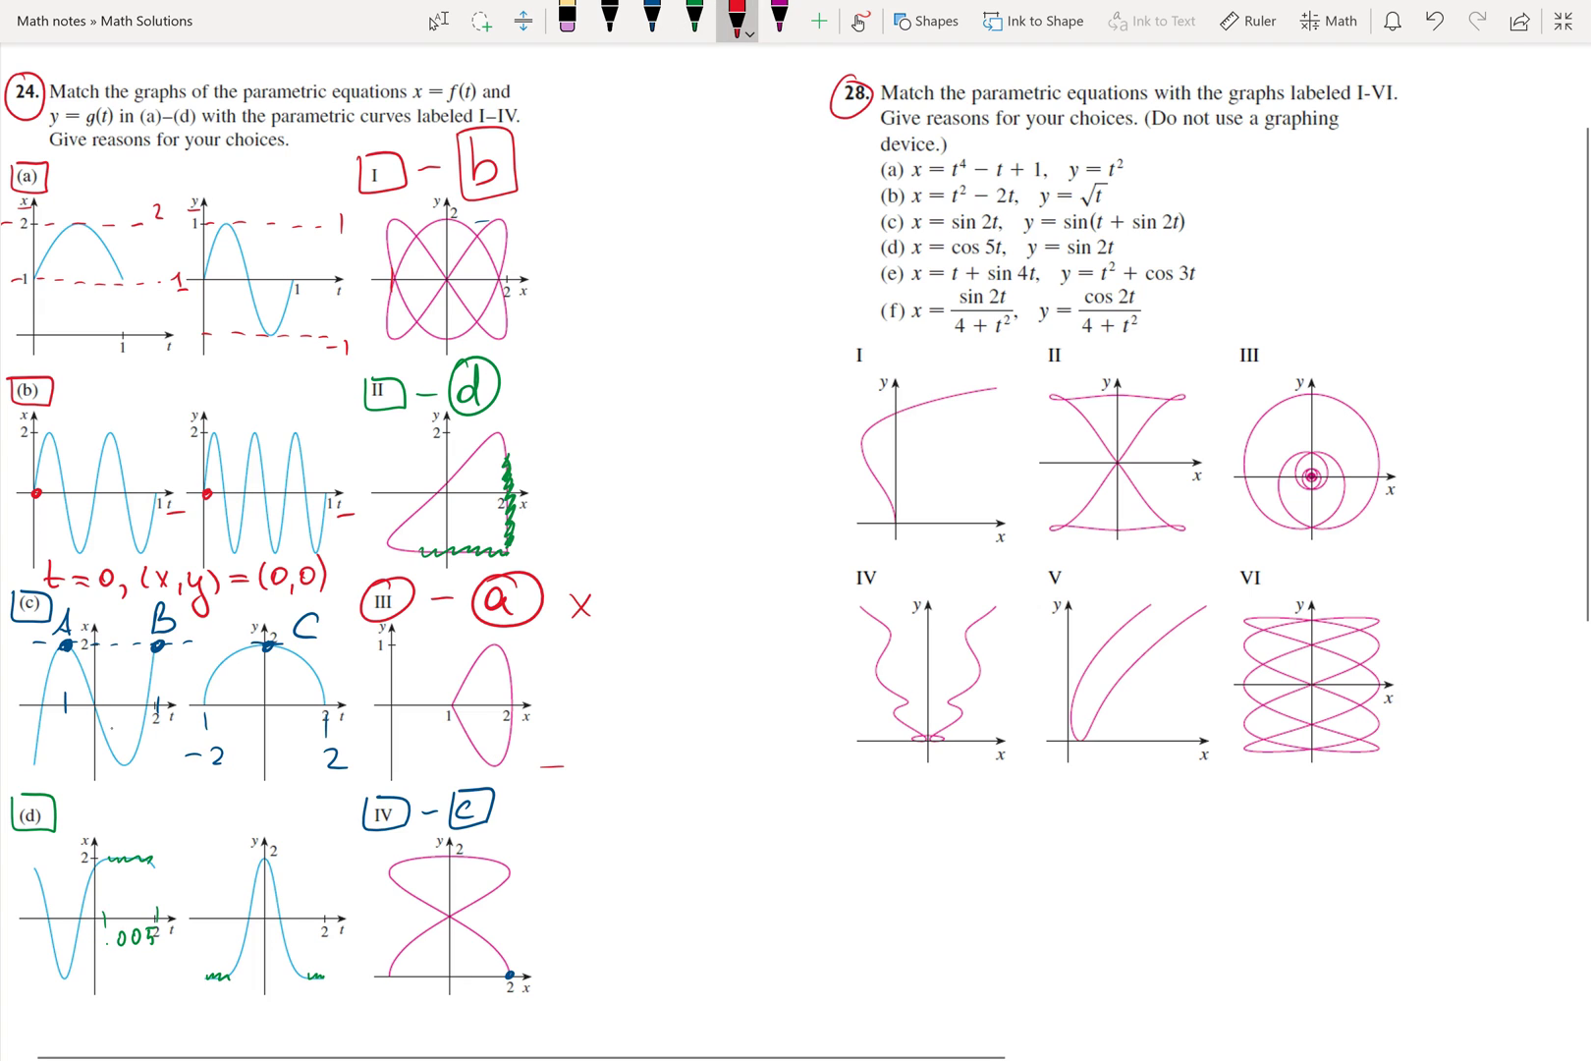
{"action": "mouse_move", "coordinate": [843, 172]}
{"action": "left_mouse_down"}
{"action": "mouse_move", "coordinate": [877, 169]}
{"action": "mouse_move", "coordinate": [861, 204]}
{"action": "mouse_move", "coordinate": [872, 274]}
{"action": "left_mouse_up"}
{"action": "mouse_move", "coordinate": [873, 274]}
{"action": "left_mouse_down"}
{"action": "mouse_move", "coordinate": [873, 309]}
{"action": "mouse_move", "coordinate": [864, 298]}
{"action": "left_mouse_up"}
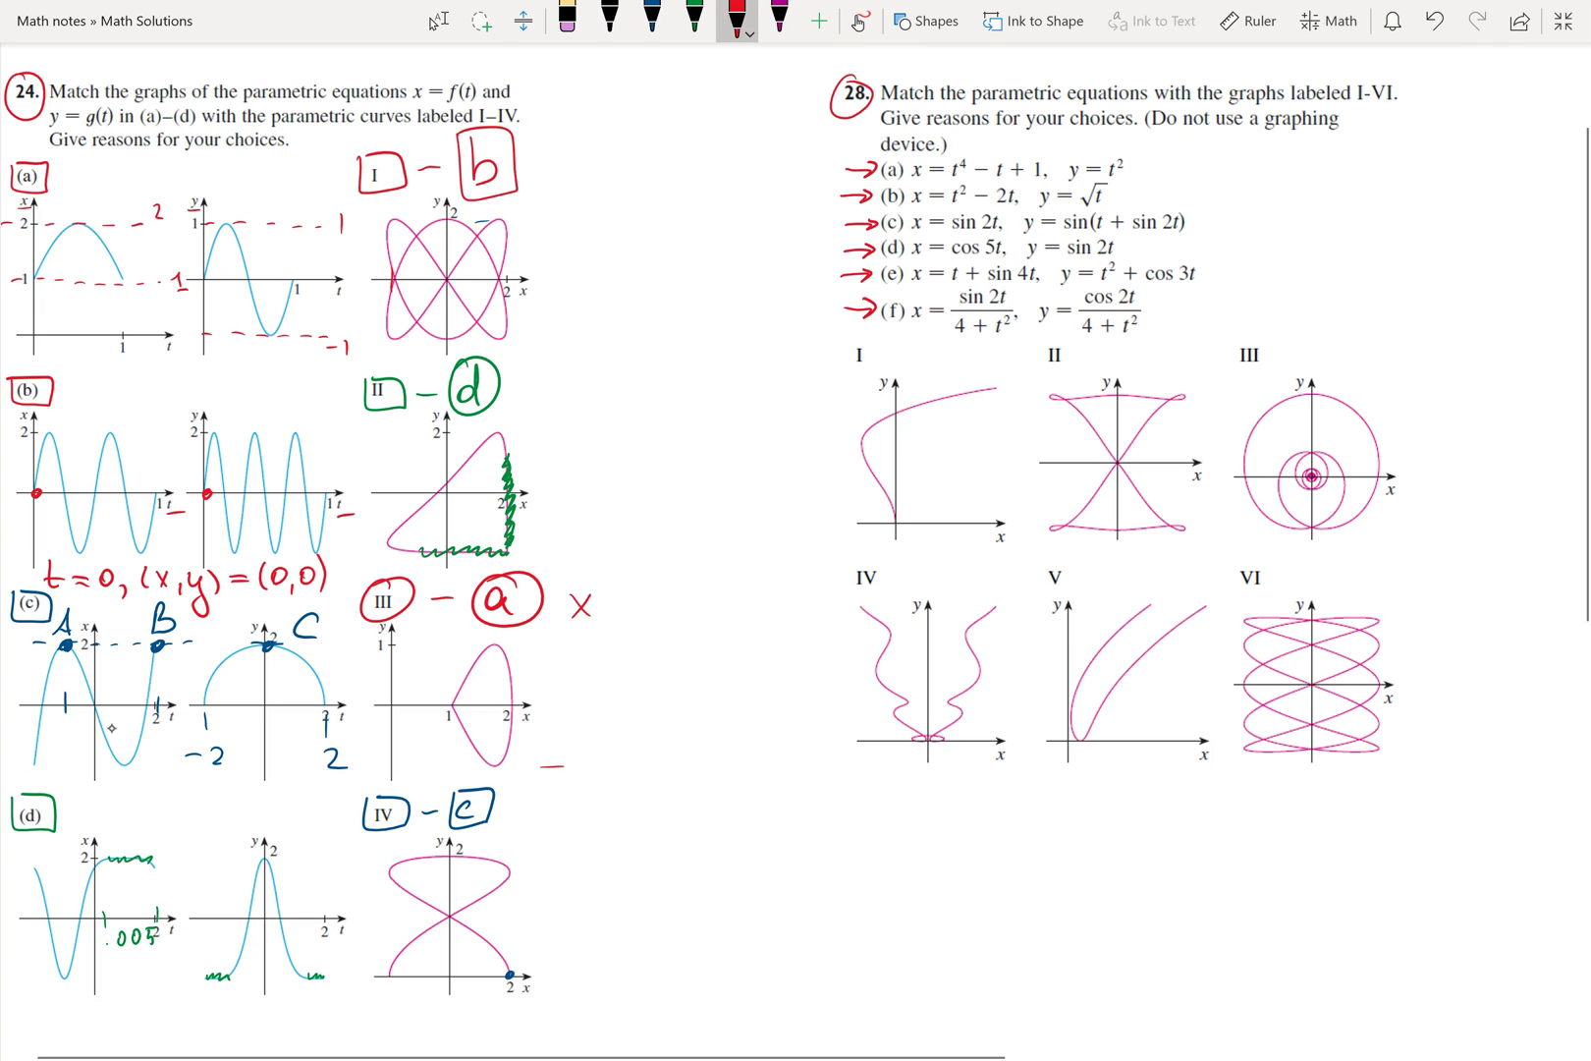
- Write the red note "Cart. Gr." beside the problem 28 graphs with an arrow pointing toward them
{"action": "mouse_move", "coordinate": [1400, 325]}
{"action": "left_mouse_down"}
{"action": "mouse_move", "coordinate": [1365, 345]}
{"action": "mouse_move", "coordinate": [1470, 324]}
{"action": "left_mouse_up"}
{"action": "mouse_move", "coordinate": [1479, 297]}
{"action": "left_mouse_down"}
{"action": "mouse_move", "coordinate": [1484, 334]}
{"action": "mouse_move", "coordinate": [1522, 320]}
{"action": "left_mouse_up"}
{"action": "left_click_drag", "start_coordinate": [1531, 315], "coordinate": [1538, 318]}
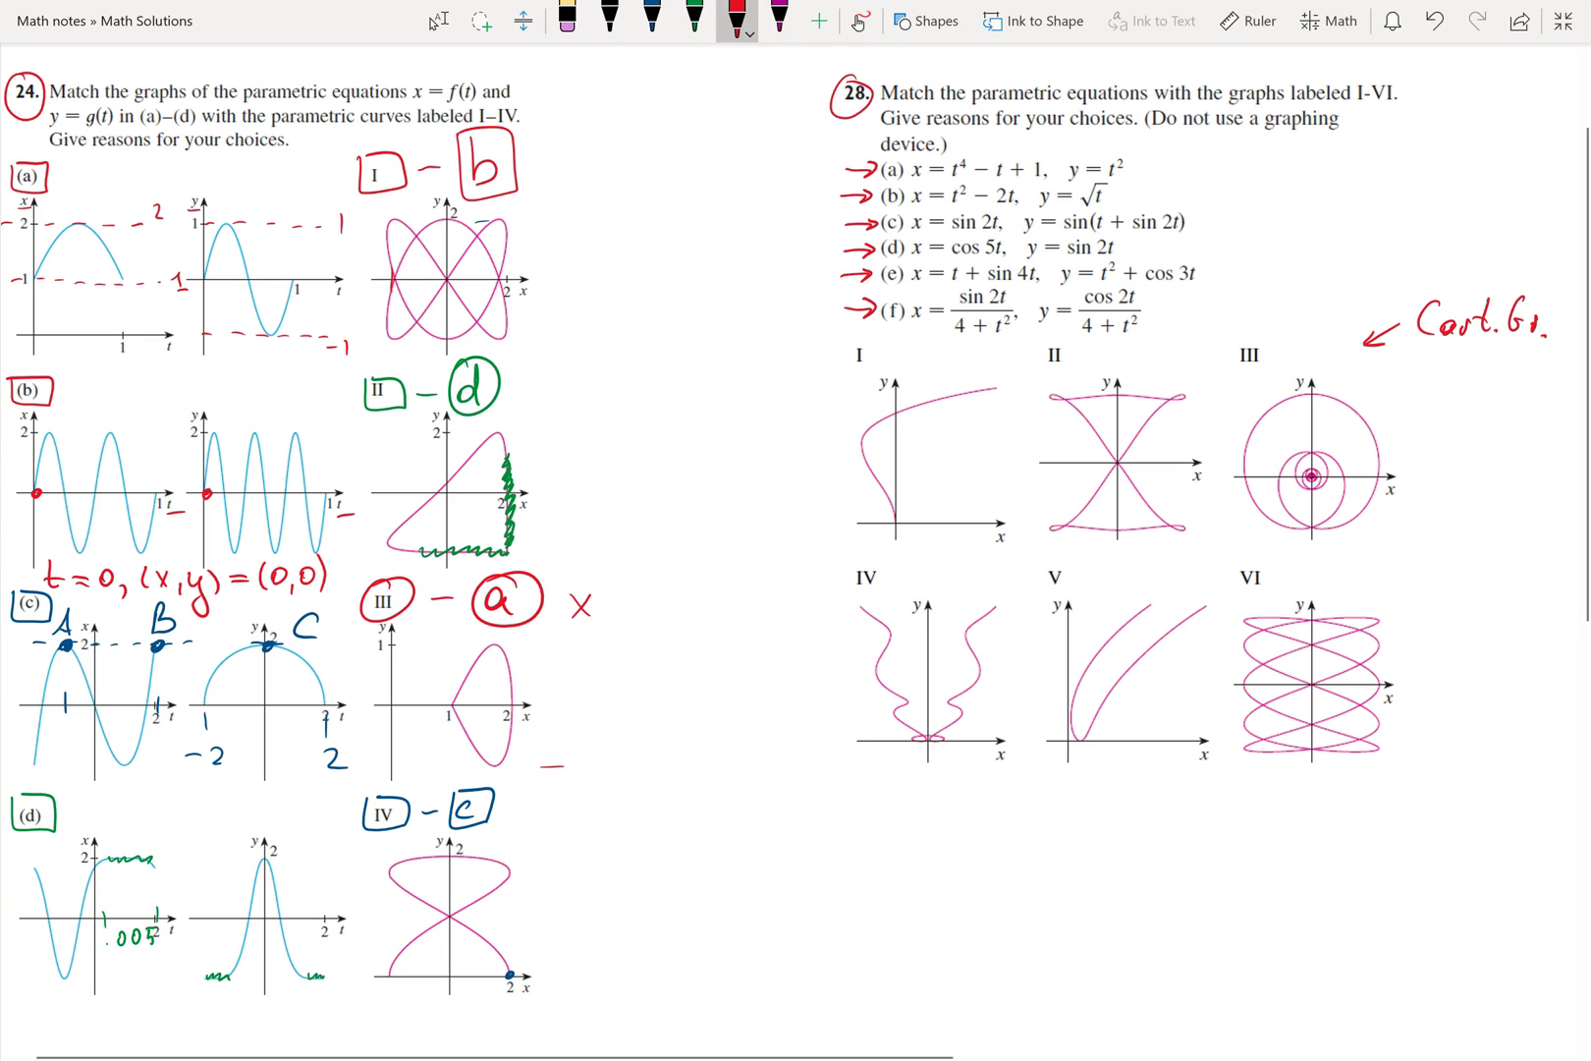
- Erase the red arrow beside (f), and write a circled f with x = sin2t/(4+t²) in blue in the space above problem 24's graphs
{"action": "left_click", "coordinate": [694, 19]}
{"action": "left_click_drag", "start_coordinate": [856, 316], "coordinate": [868, 304]}
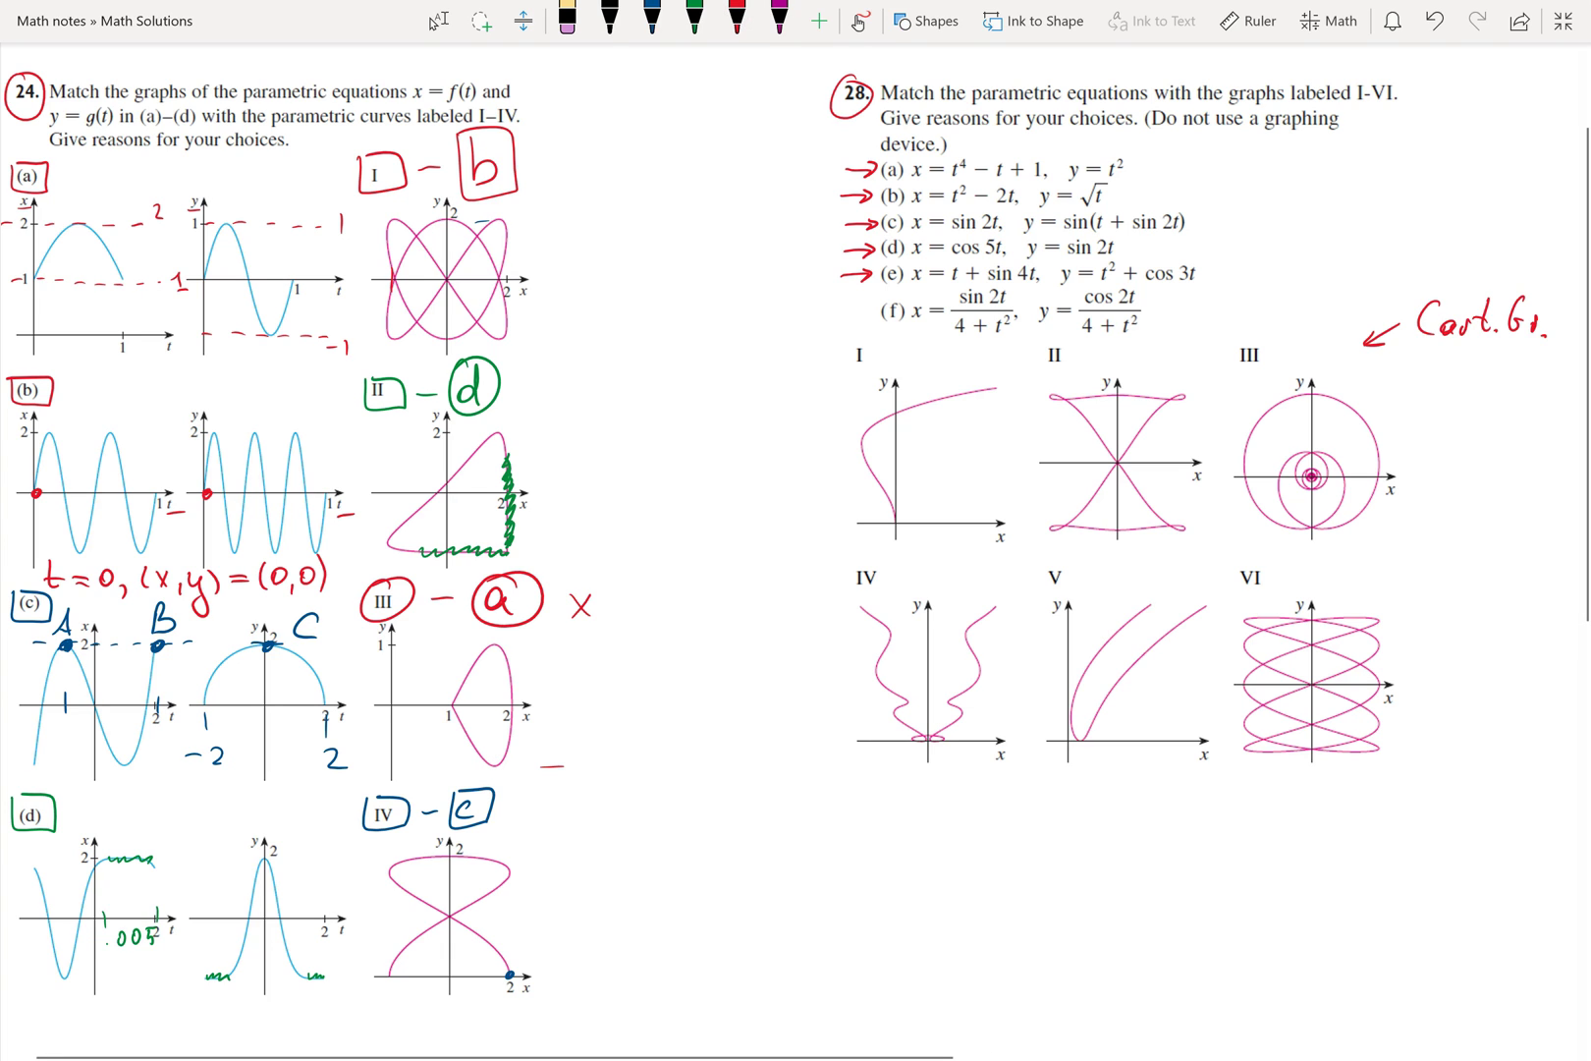
{"action": "left_click", "coordinate": [652, 20]}
{"action": "mouse_move", "coordinate": [554, 93]}
{"action": "left_mouse_down"}
{"action": "mouse_move", "coordinate": [563, 72]}
{"action": "mouse_move", "coordinate": [559, 101]}
{"action": "mouse_move", "coordinate": [570, 94]}
{"action": "left_mouse_up"}
{"action": "mouse_move", "coordinate": [562, 57]}
{"action": "left_mouse_down"}
{"action": "mouse_move", "coordinate": [585, 87]}
{"action": "mouse_move", "coordinate": [548, 61]}
{"action": "mouse_move", "coordinate": [615, 97]}
{"action": "mouse_move", "coordinate": [603, 98]}
{"action": "left_mouse_up"}
{"action": "left_click_drag", "start_coordinate": [631, 85], "coordinate": [649, 87]}
{"action": "mouse_move", "coordinate": [674, 57]}
{"action": "left_mouse_down"}
{"action": "mouse_move", "coordinate": [658, 75]}
{"action": "mouse_move", "coordinate": [745, 74]}
{"action": "left_mouse_up"}
{"action": "left_click_drag", "start_coordinate": [726, 63], "coordinate": [745, 61]}
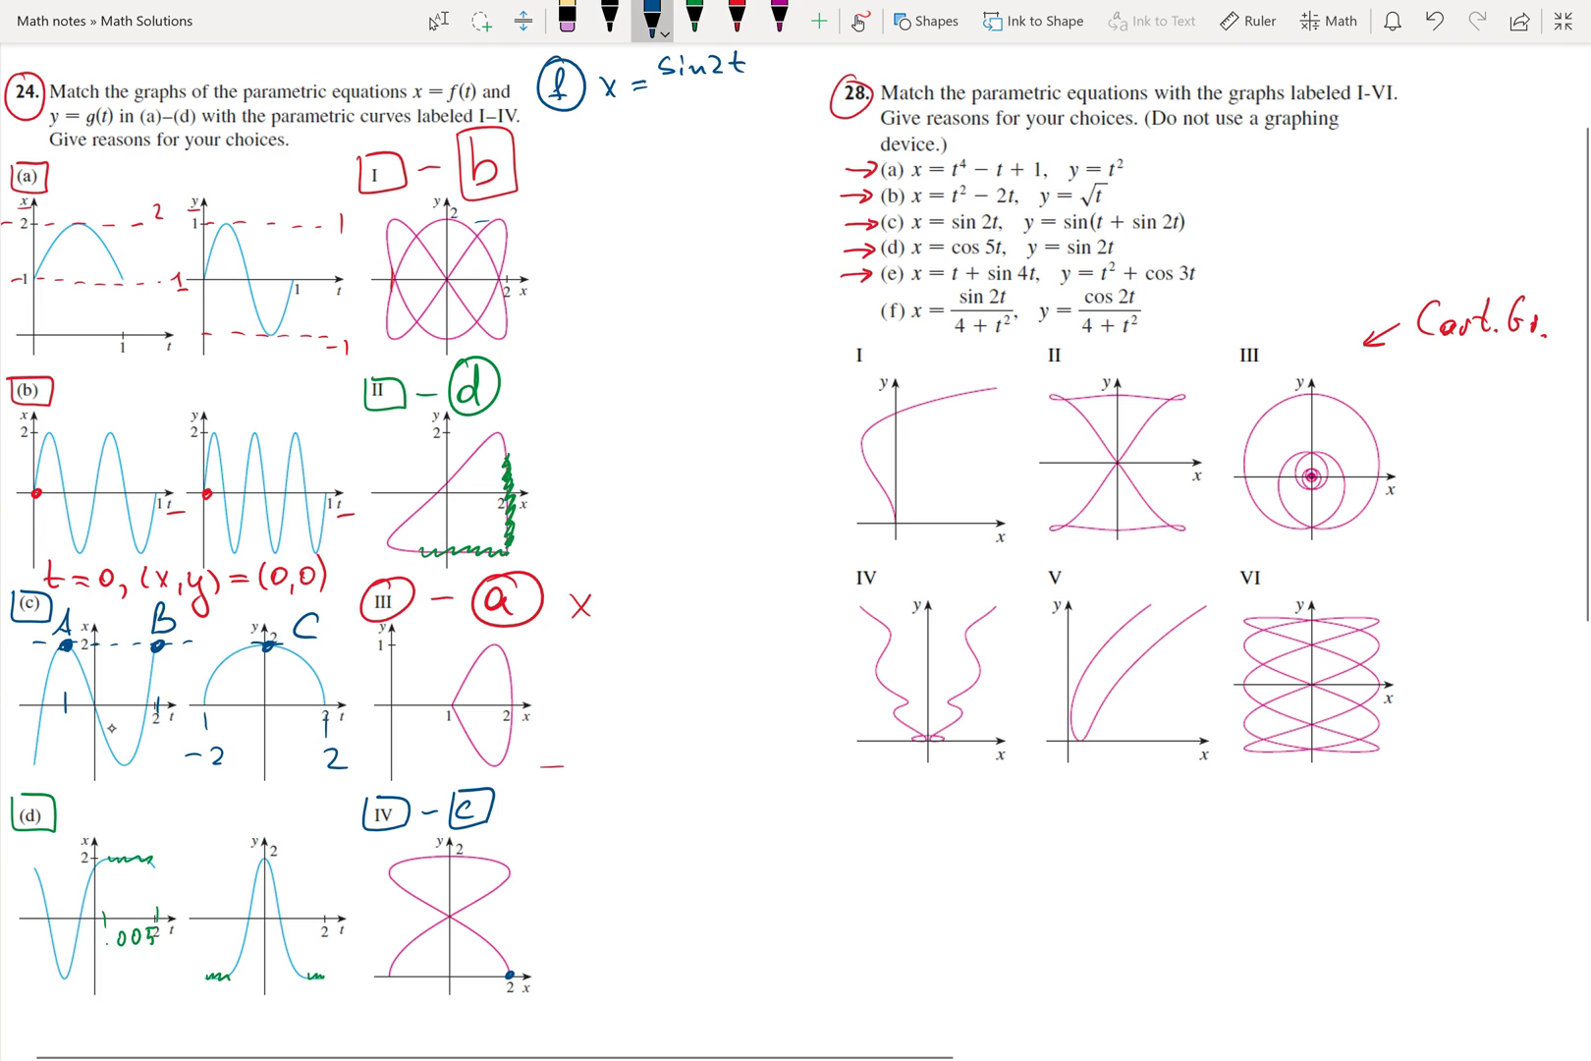
{"action": "mouse_move", "coordinate": [651, 84]}
{"action": "left_mouse_down"}
{"action": "mouse_move", "coordinate": [748, 86]}
{"action": "mouse_move", "coordinate": [684, 110]}
{"action": "left_mouse_up"}
{"action": "mouse_move", "coordinate": [676, 98]}
{"action": "left_mouse_down"}
{"action": "mouse_move", "coordinate": [678, 120]}
{"action": "mouse_move", "coordinate": [706, 107]}
{"action": "left_mouse_up"}
{"action": "mouse_move", "coordinate": [701, 98]}
{"action": "left_mouse_down"}
{"action": "mouse_move", "coordinate": [701, 117]}
{"action": "mouse_move", "coordinate": [727, 116]}
{"action": "left_mouse_up"}
{"action": "left_click_drag", "start_coordinate": [718, 102], "coordinate": [731, 101]}
- Write y = cos2t/(4+t²) in blue under the x equation and join both equations with a bracket
{"action": "mouse_move", "coordinate": [593, 139]}
{"action": "left_mouse_down"}
{"action": "mouse_move", "coordinate": [598, 187]}
{"action": "mouse_move", "coordinate": [640, 146]}
{"action": "mouse_move", "coordinate": [740, 145]}
{"action": "left_mouse_up"}
{"action": "left_click_drag", "start_coordinate": [750, 113], "coordinate": [758, 144]}
{"action": "left_click_drag", "start_coordinate": [743, 129], "coordinate": [768, 125]}
{"action": "left_click_drag", "start_coordinate": [656, 155], "coordinate": [789, 152]}
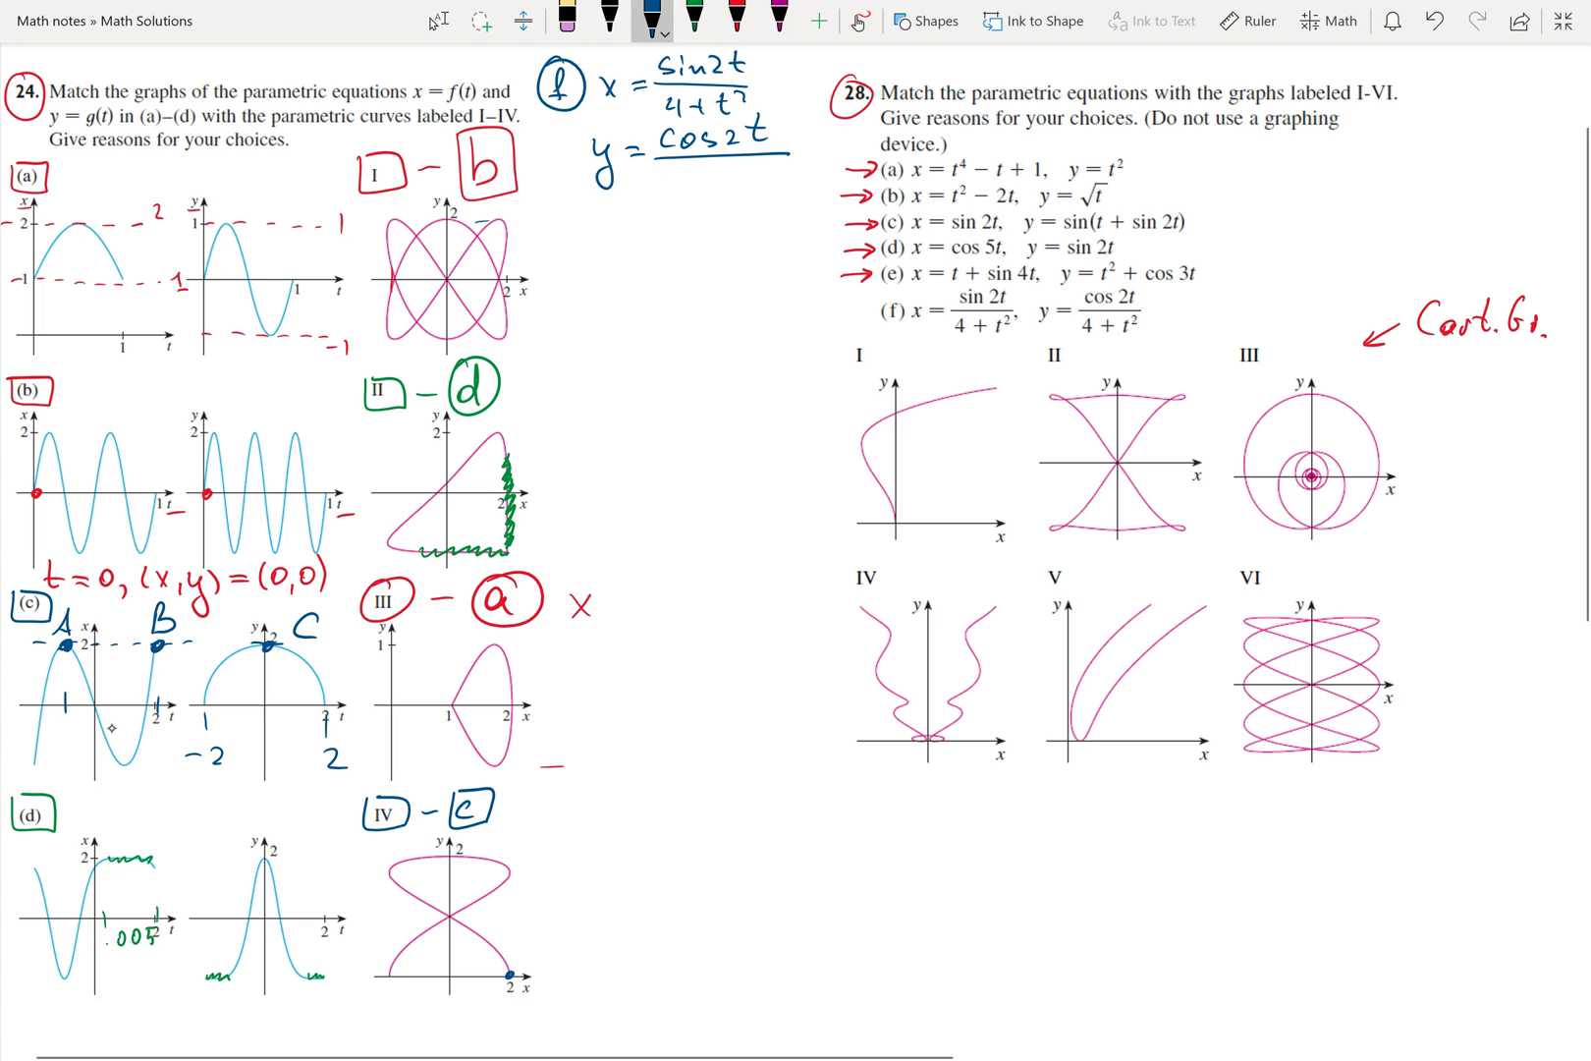
{"action": "left_click_drag", "start_coordinate": [678, 167], "coordinate": [686, 191]}
{"action": "mouse_move", "coordinate": [698, 179]}
{"action": "left_mouse_down"}
{"action": "mouse_move", "coordinate": [719, 178]}
{"action": "mouse_move", "coordinate": [709, 189]}
{"action": "left_mouse_up"}
{"action": "mouse_move", "coordinate": [740, 159]}
{"action": "left_mouse_down"}
{"action": "mouse_move", "coordinate": [744, 192]}
{"action": "mouse_move", "coordinate": [748, 178]}
{"action": "left_mouse_up"}
{"action": "left_click_drag", "start_coordinate": [754, 162], "coordinate": [772, 174]}
{"action": "left_click_drag", "start_coordinate": [591, 56], "coordinate": [590, 186]}
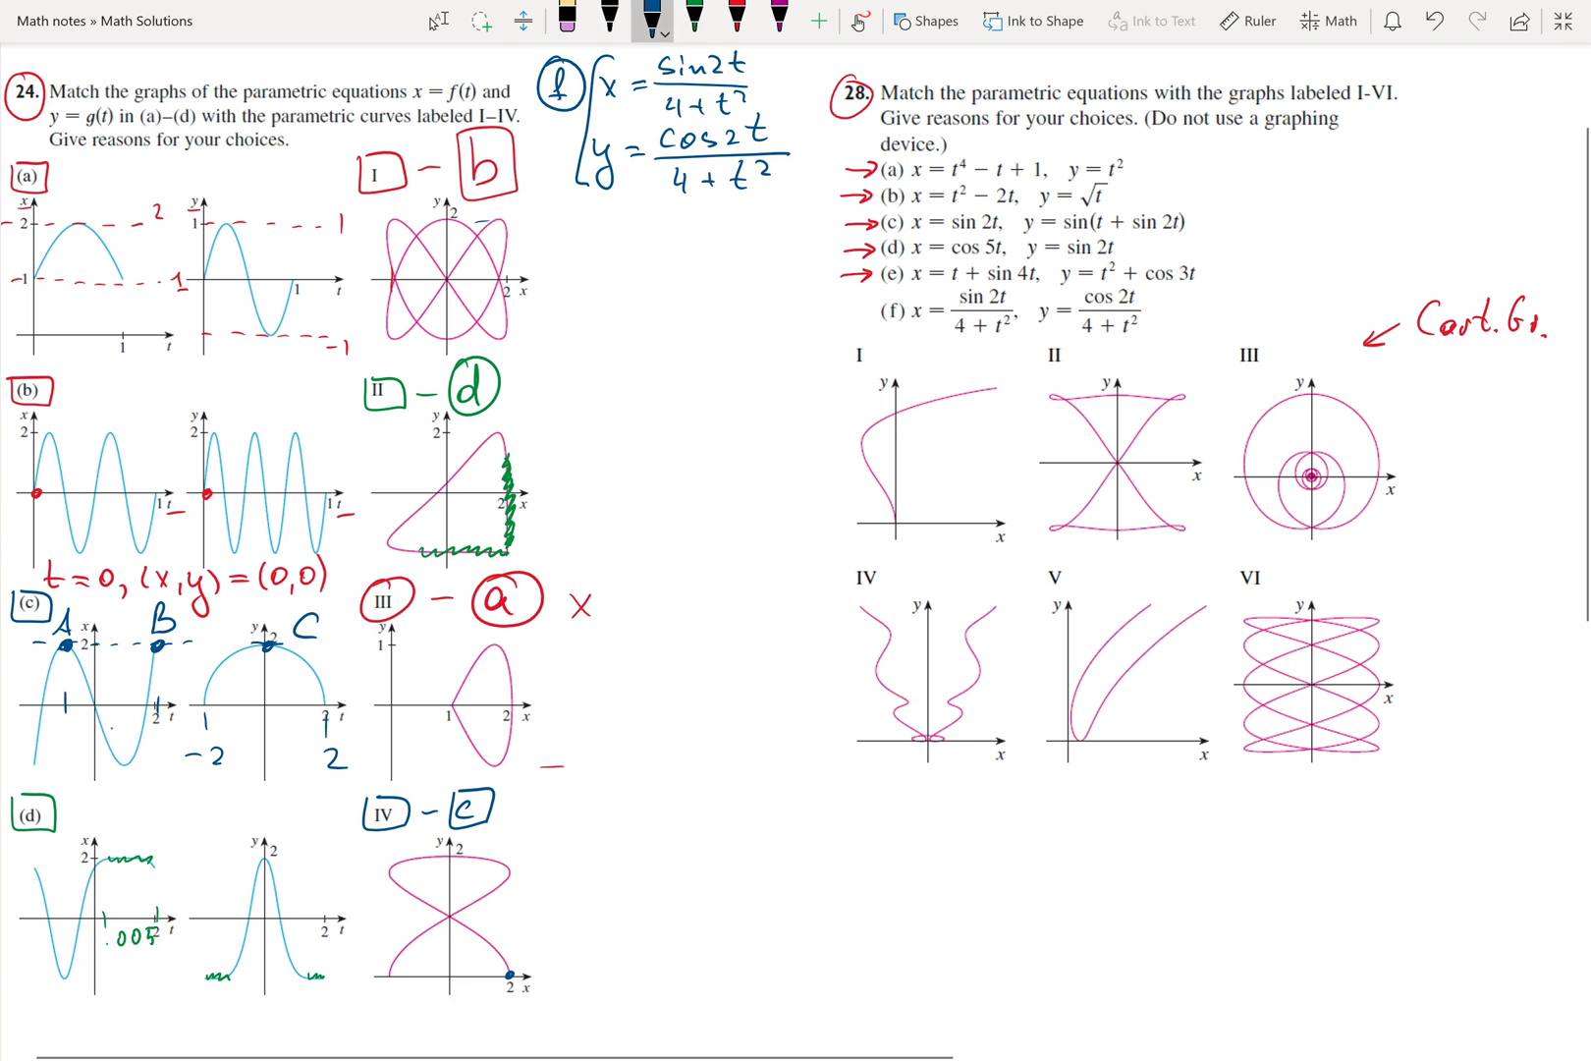
- Draw a red arrow below the blue equations of (f) and cross out both 4+t² denominators in red
{"action": "left_click", "coordinate": [736, 20]}
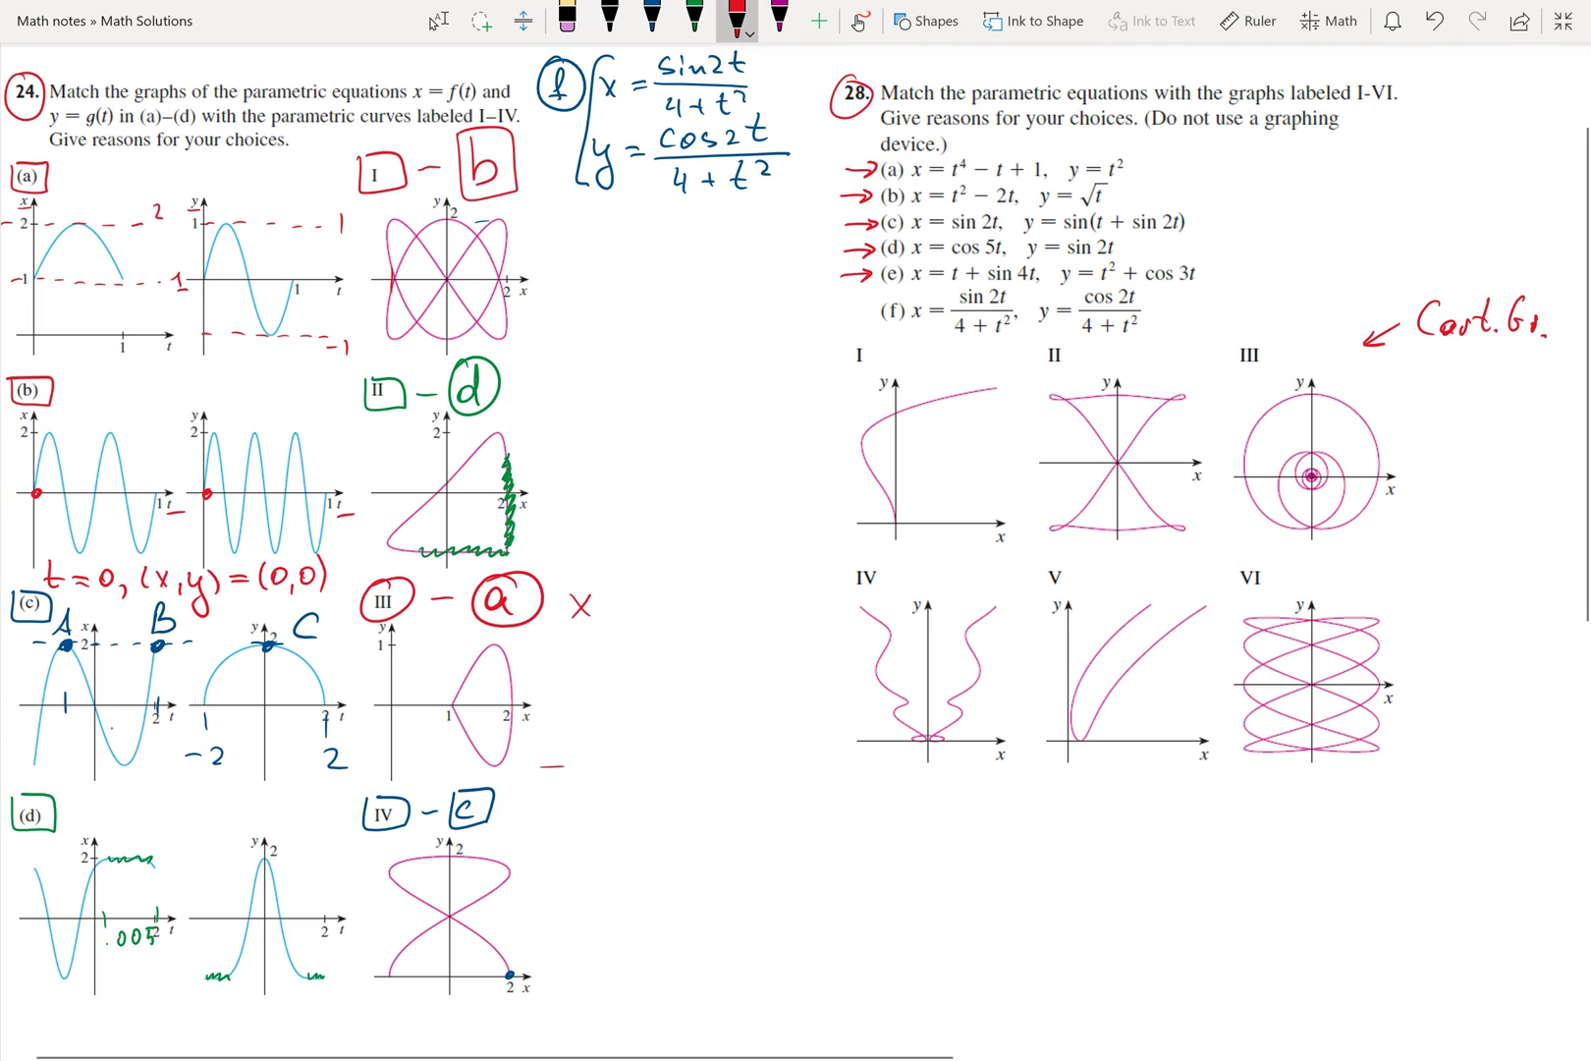
{"action": "mouse_move", "coordinate": [559, 241]}
{"action": "left_mouse_down"}
{"action": "mouse_move", "coordinate": [578, 209]}
{"action": "mouse_move", "coordinate": [570, 224]}
{"action": "left_mouse_up"}
{"action": "left_click_drag", "start_coordinate": [677, 197], "coordinate": [768, 165]}
{"action": "left_click_drag", "start_coordinate": [659, 122], "coordinate": [758, 90]}
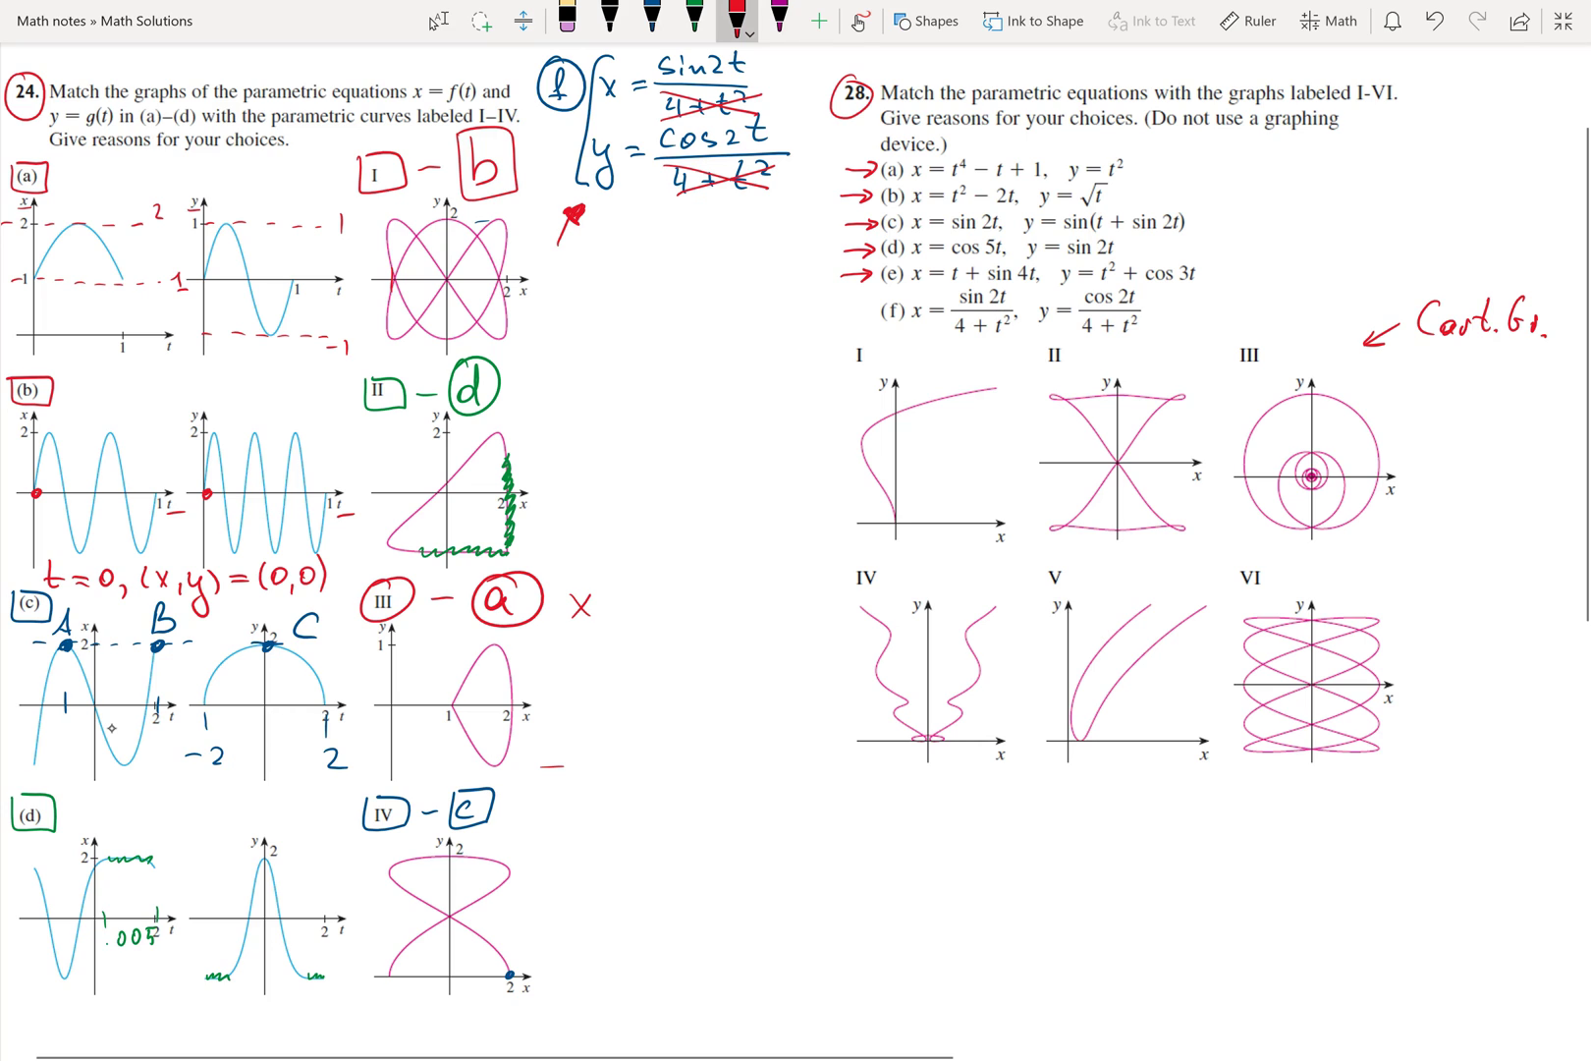
- Write the simplified system x = sin(2t), y = cos(2t) in red with a bracket under the (f) equations
{"action": "mouse_move", "coordinate": [605, 234]}
{"action": "left_mouse_down"}
{"action": "mouse_move", "coordinate": [607, 305]}
{"action": "mouse_move", "coordinate": [640, 257]}
{"action": "left_mouse_up"}
{"action": "mouse_move", "coordinate": [640, 240]}
{"action": "left_mouse_down"}
{"action": "mouse_move", "coordinate": [628, 258]}
{"action": "mouse_move", "coordinate": [671, 237]}
{"action": "left_mouse_up"}
{"action": "left_click_drag", "start_coordinate": [656, 248], "coordinate": [750, 253]}
{"action": "left_click_drag", "start_coordinate": [760, 232], "coordinate": [794, 247]}
{"action": "mouse_move", "coordinate": [776, 232]}
{"action": "left_mouse_down"}
{"action": "mouse_move", "coordinate": [798, 228]}
{"action": "mouse_move", "coordinate": [810, 249]}
{"action": "left_mouse_up"}
{"action": "mouse_move", "coordinate": [630, 284]}
{"action": "left_mouse_down"}
{"action": "mouse_move", "coordinate": [644, 283]}
{"action": "mouse_move", "coordinate": [635, 328]}
{"action": "left_mouse_up"}
{"action": "left_click_drag", "start_coordinate": [665, 285], "coordinate": [704, 300]}
{"action": "mouse_move", "coordinate": [719, 286]}
{"action": "left_mouse_down"}
{"action": "mouse_move", "coordinate": [721, 300]}
{"action": "mouse_move", "coordinate": [721, 287]}
{"action": "left_mouse_up"}
{"action": "left_click_drag", "start_coordinate": [743, 280], "coordinate": [729, 302]}
{"action": "mouse_move", "coordinate": [760, 278]}
{"action": "left_mouse_down"}
{"action": "mouse_move", "coordinate": [753, 299]}
{"action": "mouse_move", "coordinate": [808, 302]}
{"action": "left_mouse_up"}
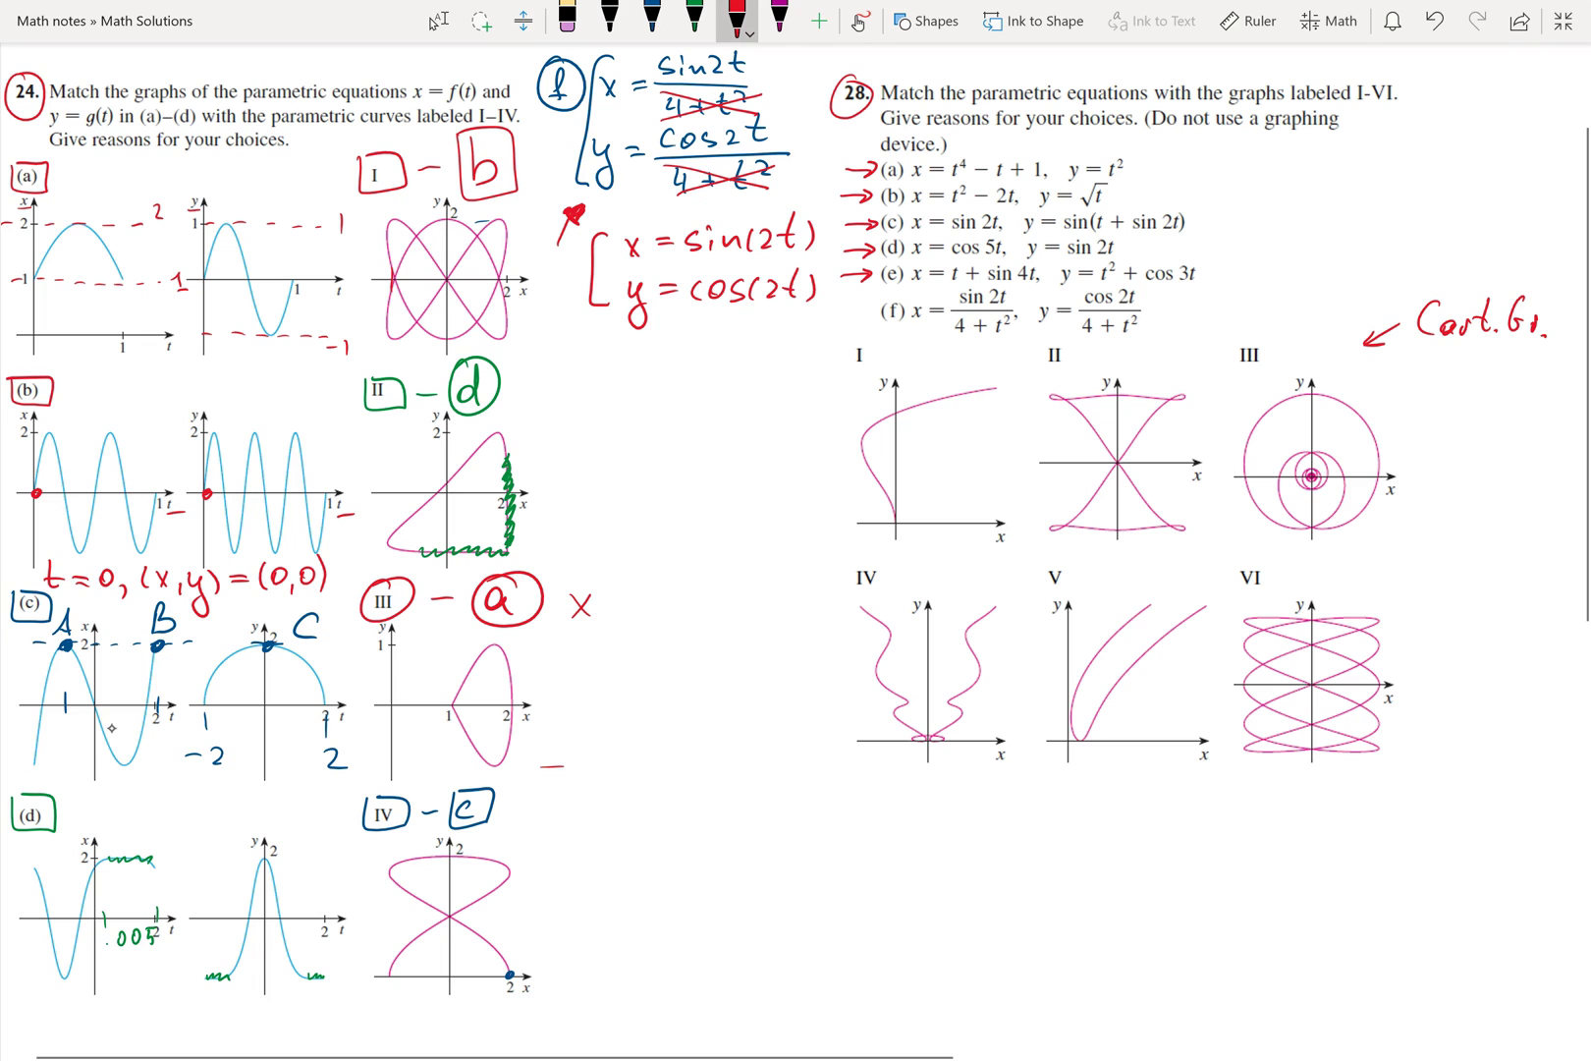
- Write x²+y²=1 in a red box below the simplified system, with an arrow leading to it
{"action": "left_click_drag", "start_coordinate": [576, 342], "coordinate": [636, 395]}
{"action": "left_click", "coordinate": [1122, 426]}
{"action": "left_click", "coordinate": [736, 18]}
{"action": "mouse_move", "coordinate": [636, 372]}
{"action": "left_mouse_down"}
{"action": "mouse_move", "coordinate": [621, 396]}
{"action": "mouse_move", "coordinate": [654, 371]}
{"action": "mouse_move", "coordinate": [669, 394]}
{"action": "left_mouse_up"}
{"action": "mouse_move", "coordinate": [685, 377]}
{"action": "left_mouse_down"}
{"action": "mouse_move", "coordinate": [710, 410]}
{"action": "mouse_move", "coordinate": [695, 424]}
{"action": "left_mouse_up"}
{"action": "left_click_drag", "start_coordinate": [709, 356], "coordinate": [762, 386]}
{"action": "mouse_move", "coordinate": [773, 376]}
{"action": "left_mouse_down"}
{"action": "mouse_move", "coordinate": [790, 363]}
{"action": "mouse_move", "coordinate": [791, 394]}
{"action": "left_mouse_up"}
{"action": "left_click_drag", "start_coordinate": [785, 393], "coordinate": [804, 392]}
{"action": "mouse_move", "coordinate": [611, 343]}
{"action": "left_mouse_down"}
{"action": "mouse_move", "coordinate": [610, 425]}
{"action": "mouse_move", "coordinate": [812, 372]}
{"action": "mouse_move", "coordinate": [613, 336]}
{"action": "left_mouse_up"}
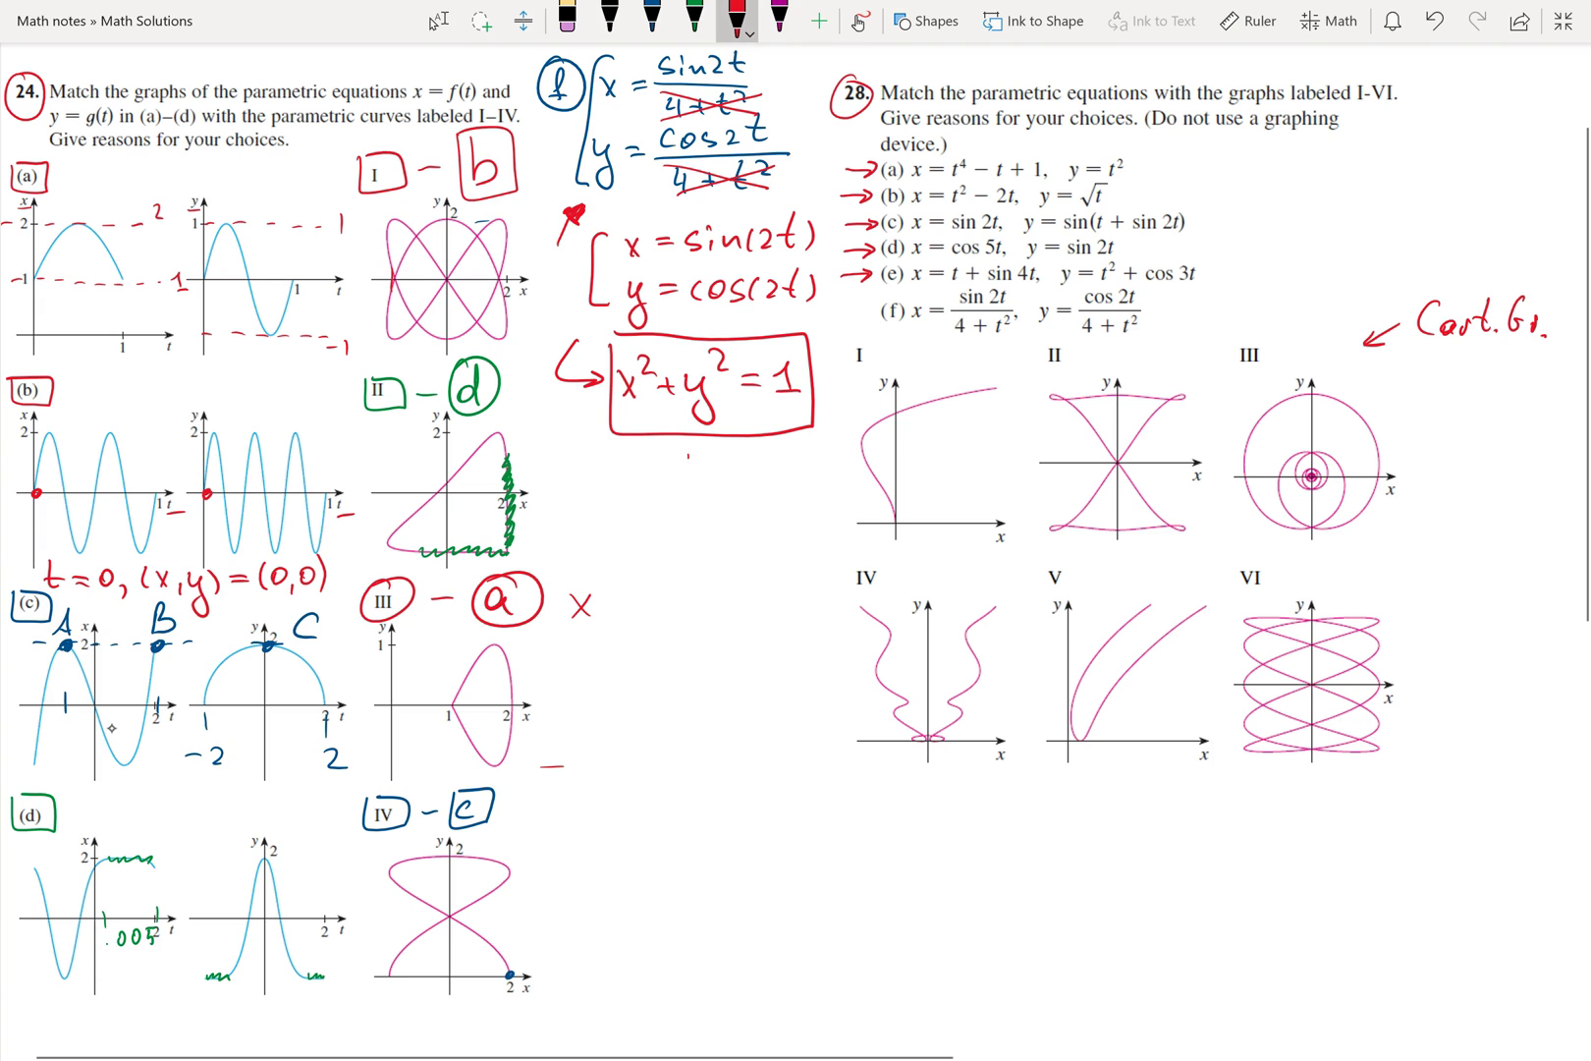
- Sketch red coordinate axes below the boxed equation and draw a green circle centred on them
{"action": "left_click_drag", "start_coordinate": [687, 458], "coordinate": [694, 592]}
{"action": "left_click_drag", "start_coordinate": [602, 530], "coordinate": [802, 529]}
{"action": "left_click", "coordinate": [694, 15]}
{"action": "mouse_move", "coordinate": [689, 475]}
{"action": "left_mouse_down"}
{"action": "mouse_move", "coordinate": [699, 568]}
{"action": "mouse_move", "coordinate": [687, 475]}
{"action": "left_mouse_up"}
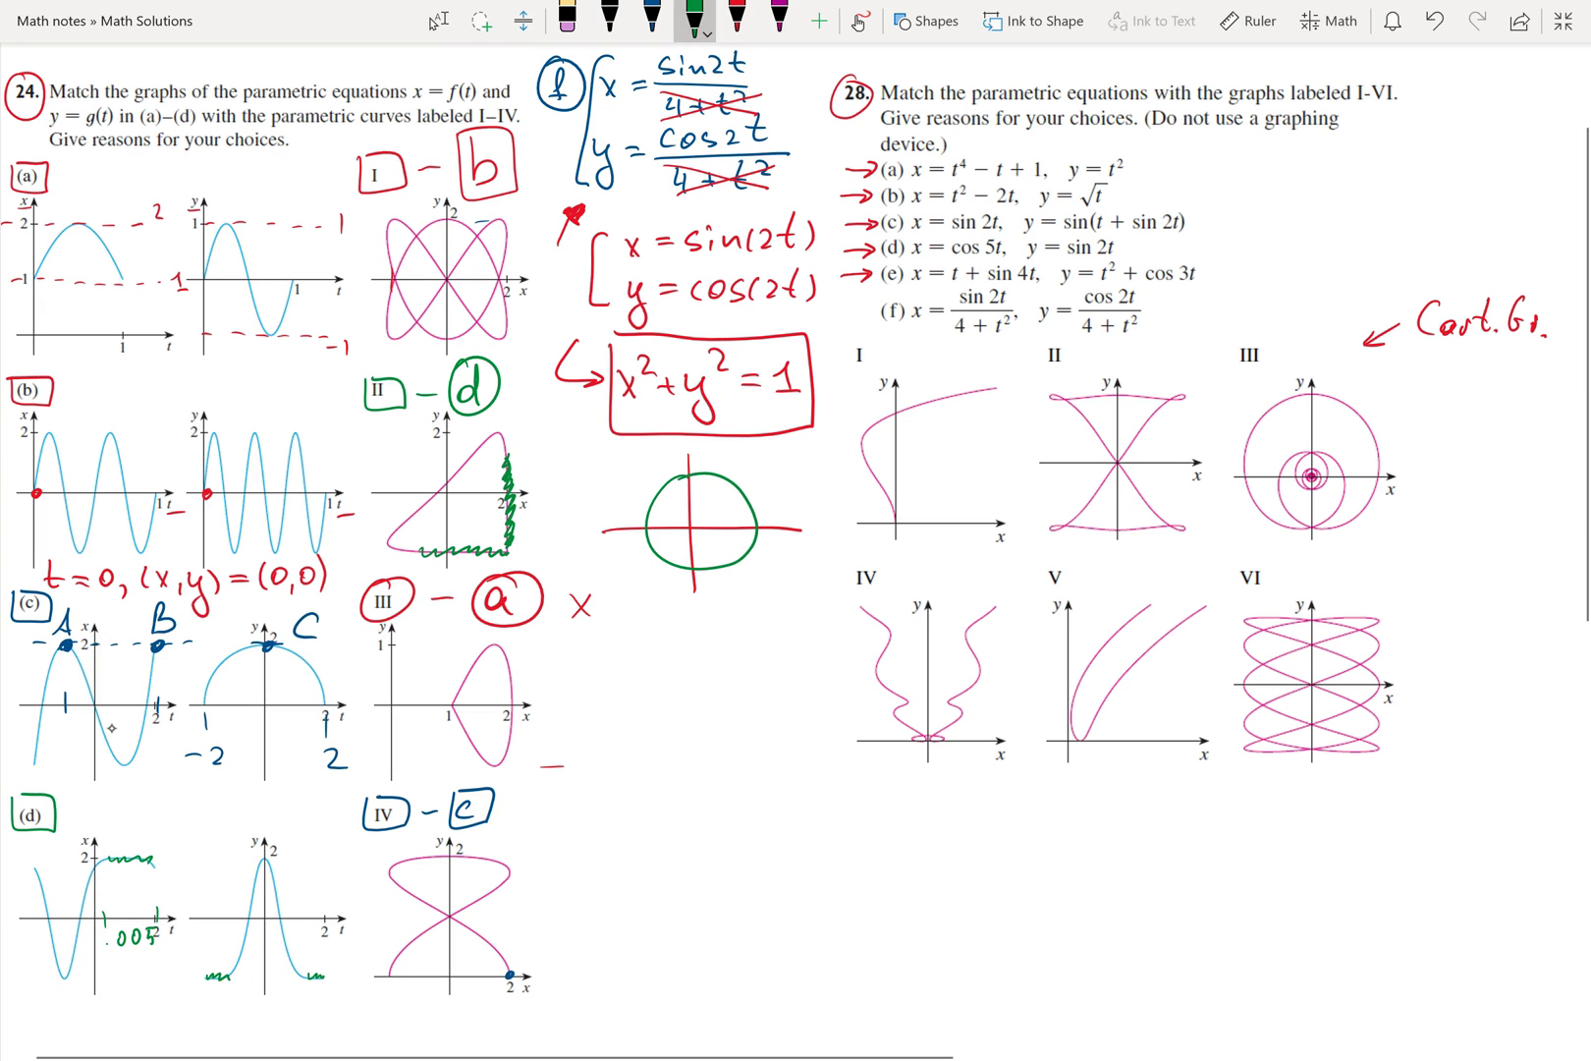
- Remove the red strike-outs from both denominators, circle the x denominator, and add red upward arrows at both denominators
{"action": "left_click", "coordinate": [652, 16]}
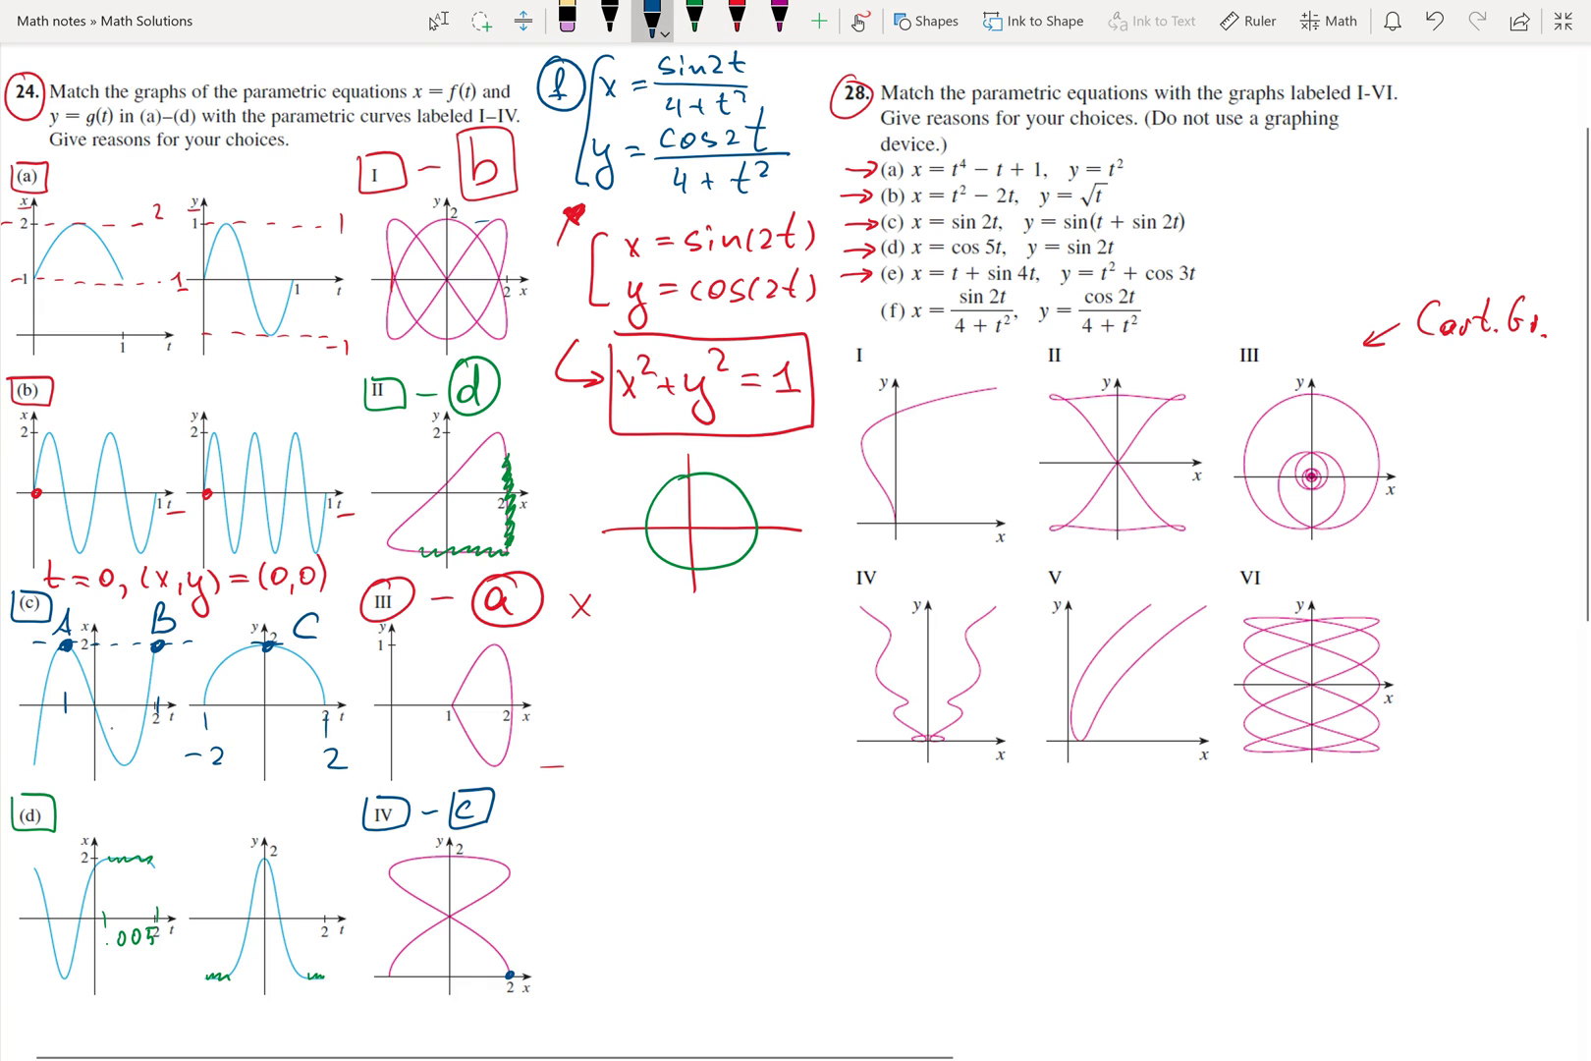
{"action": "left_click", "coordinate": [737, 19]}
{"action": "mouse_move", "coordinate": [705, 88]}
{"action": "left_mouse_down"}
{"action": "mouse_move", "coordinate": [728, 127]}
{"action": "mouse_move", "coordinate": [695, 88]}
{"action": "left_mouse_up"}
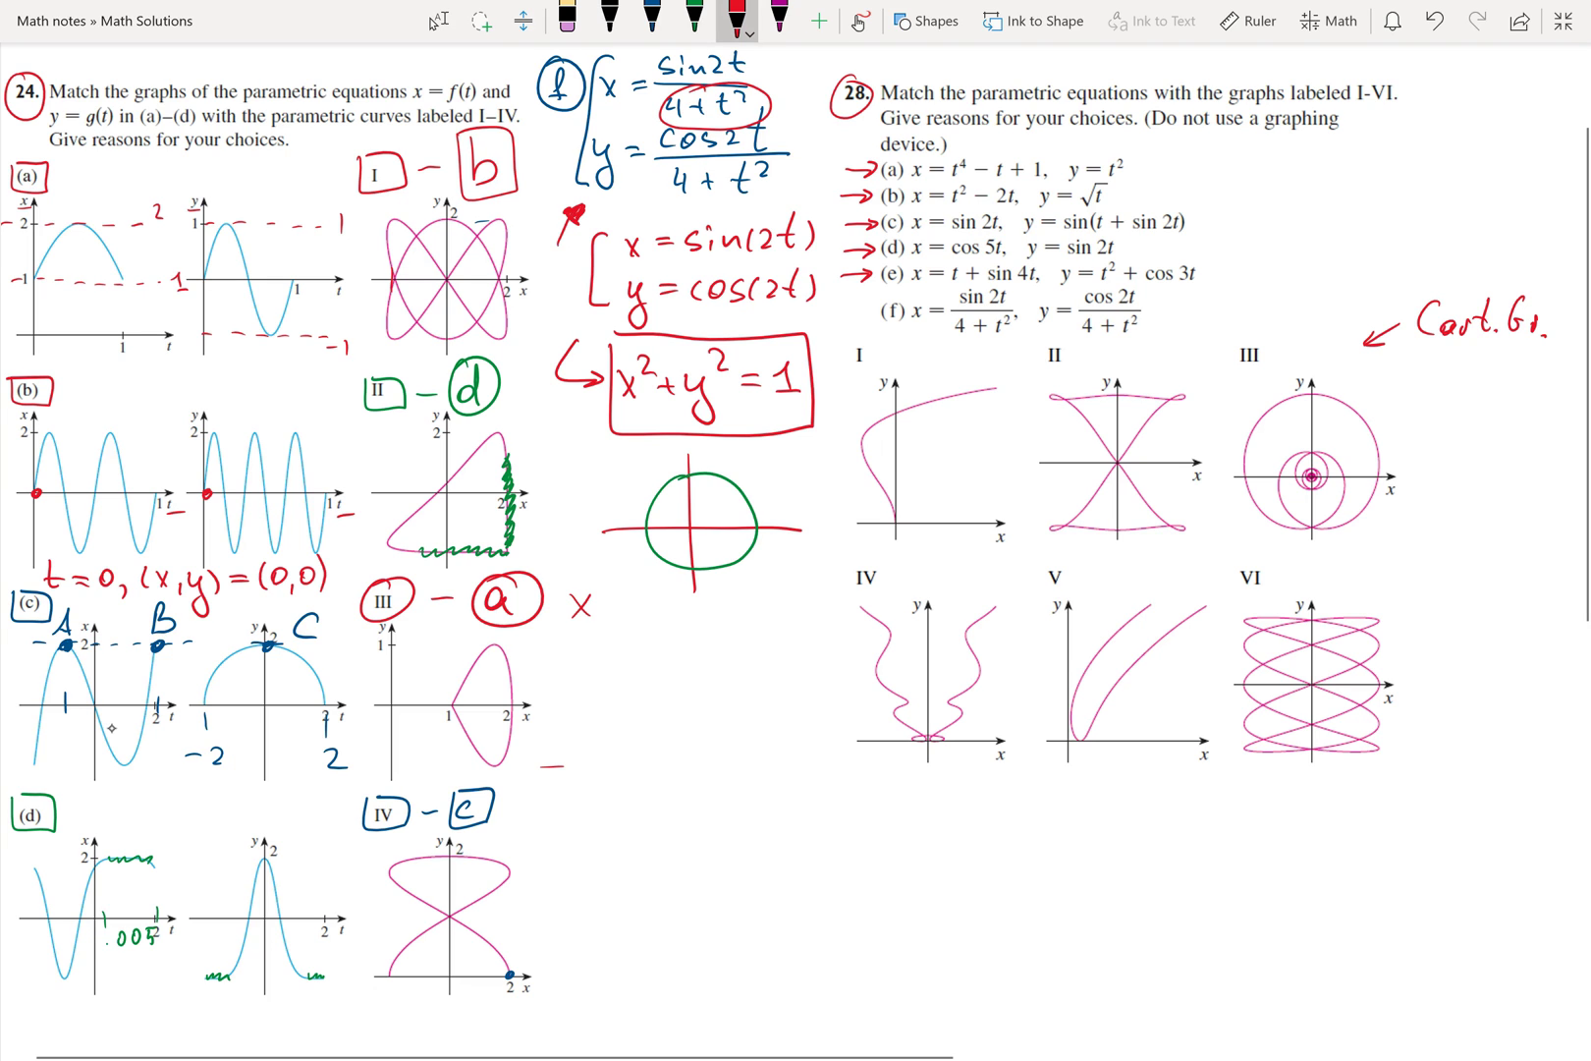
{"action": "left_click_drag", "start_coordinate": [768, 101], "coordinate": [810, 73]}
{"action": "mouse_move", "coordinate": [806, 91]}
{"action": "left_mouse_down"}
{"action": "mouse_move", "coordinate": [811, 71]}
{"action": "mouse_move", "coordinate": [693, 129]}
{"action": "mouse_move", "coordinate": [723, 78]}
{"action": "mouse_move", "coordinate": [799, 63]}
{"action": "mouse_move", "coordinate": [781, 90]}
{"action": "left_mouse_up"}
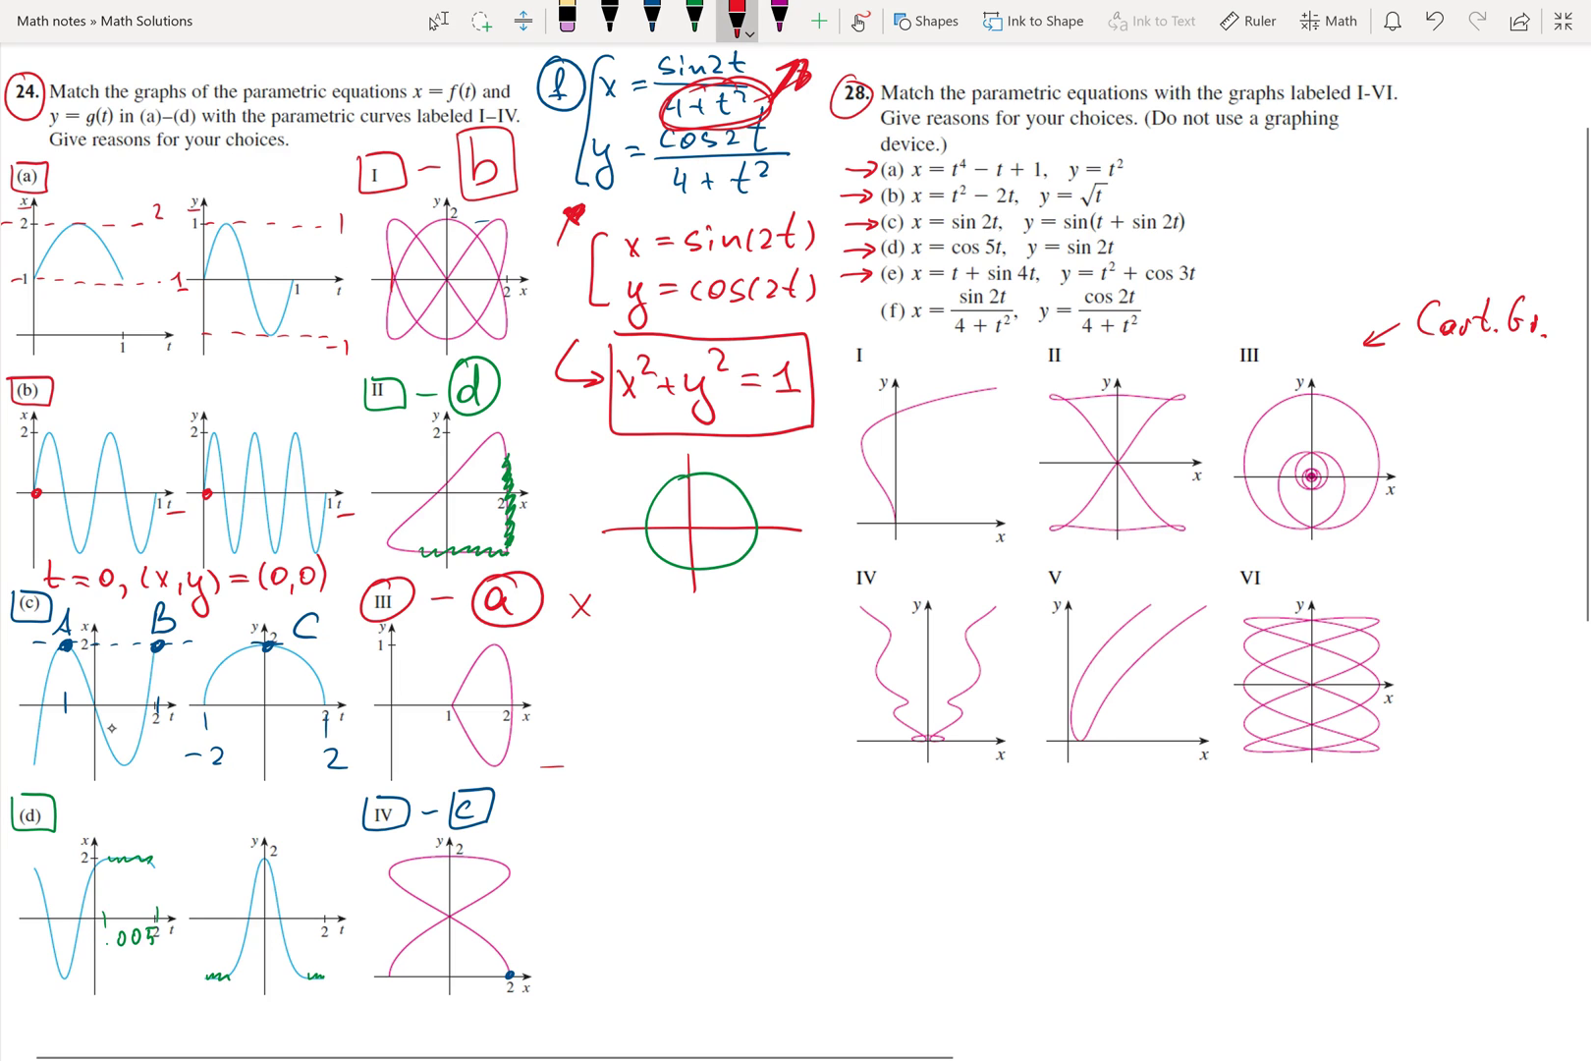
{"action": "left_click_drag", "start_coordinate": [743, 223], "coordinate": [751, 211]}
- Sketch a second set of red axes below the green circle and trace a curve around their origin
{"action": "left_click_drag", "start_coordinate": [681, 623], "coordinate": [682, 799]}
{"action": "left_click_drag", "start_coordinate": [595, 708], "coordinate": [795, 708]}
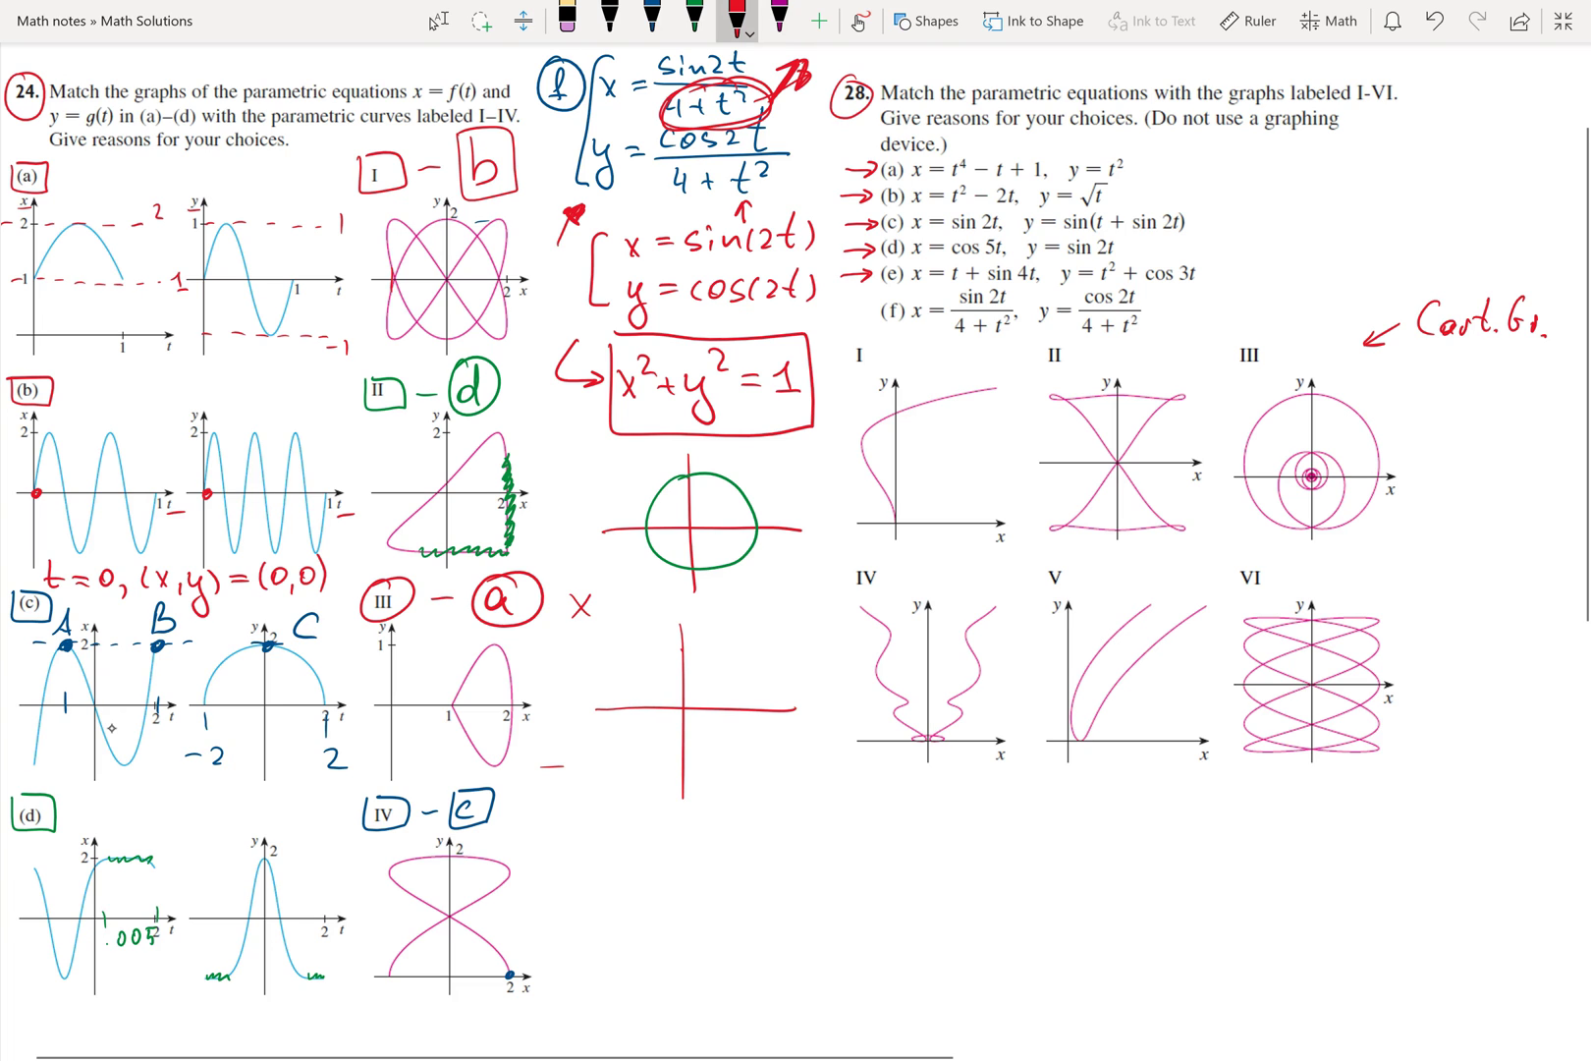
{"action": "mouse_move", "coordinate": [680, 648]}
{"action": "left_mouse_down"}
{"action": "mouse_move", "coordinate": [722, 764]}
{"action": "mouse_move", "coordinate": [681, 645]}
{"action": "mouse_move", "coordinate": [673, 707]}
{"action": "mouse_move", "coordinate": [668, 678]}
{"action": "mouse_move", "coordinate": [687, 652]}
{"action": "mouse_move", "coordinate": [673, 682]}
{"action": "left_mouse_up"}
{"action": "left_click_drag", "start_coordinate": [664, 688], "coordinate": [699, 725]}
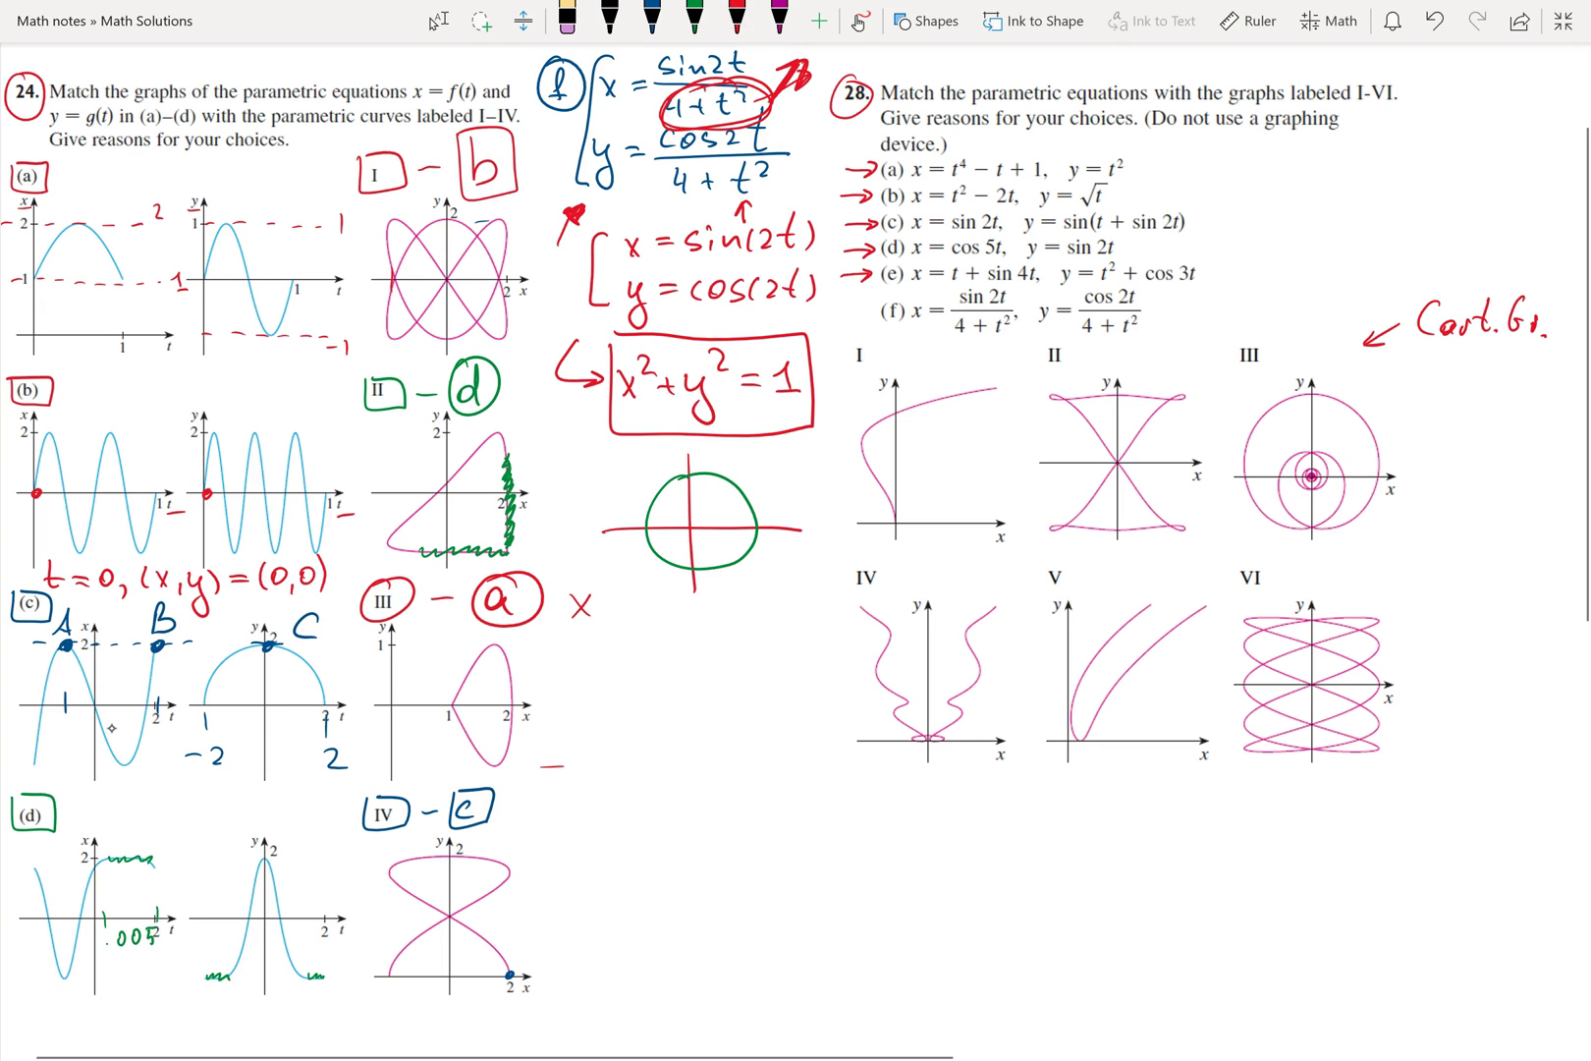
- Erase the "Cart. Gr." note, then box graph label III of problem 28 in red and write a boxed f as its match
{"action": "left_click_drag", "start_coordinate": [1377, 335], "coordinate": [1523, 324]}
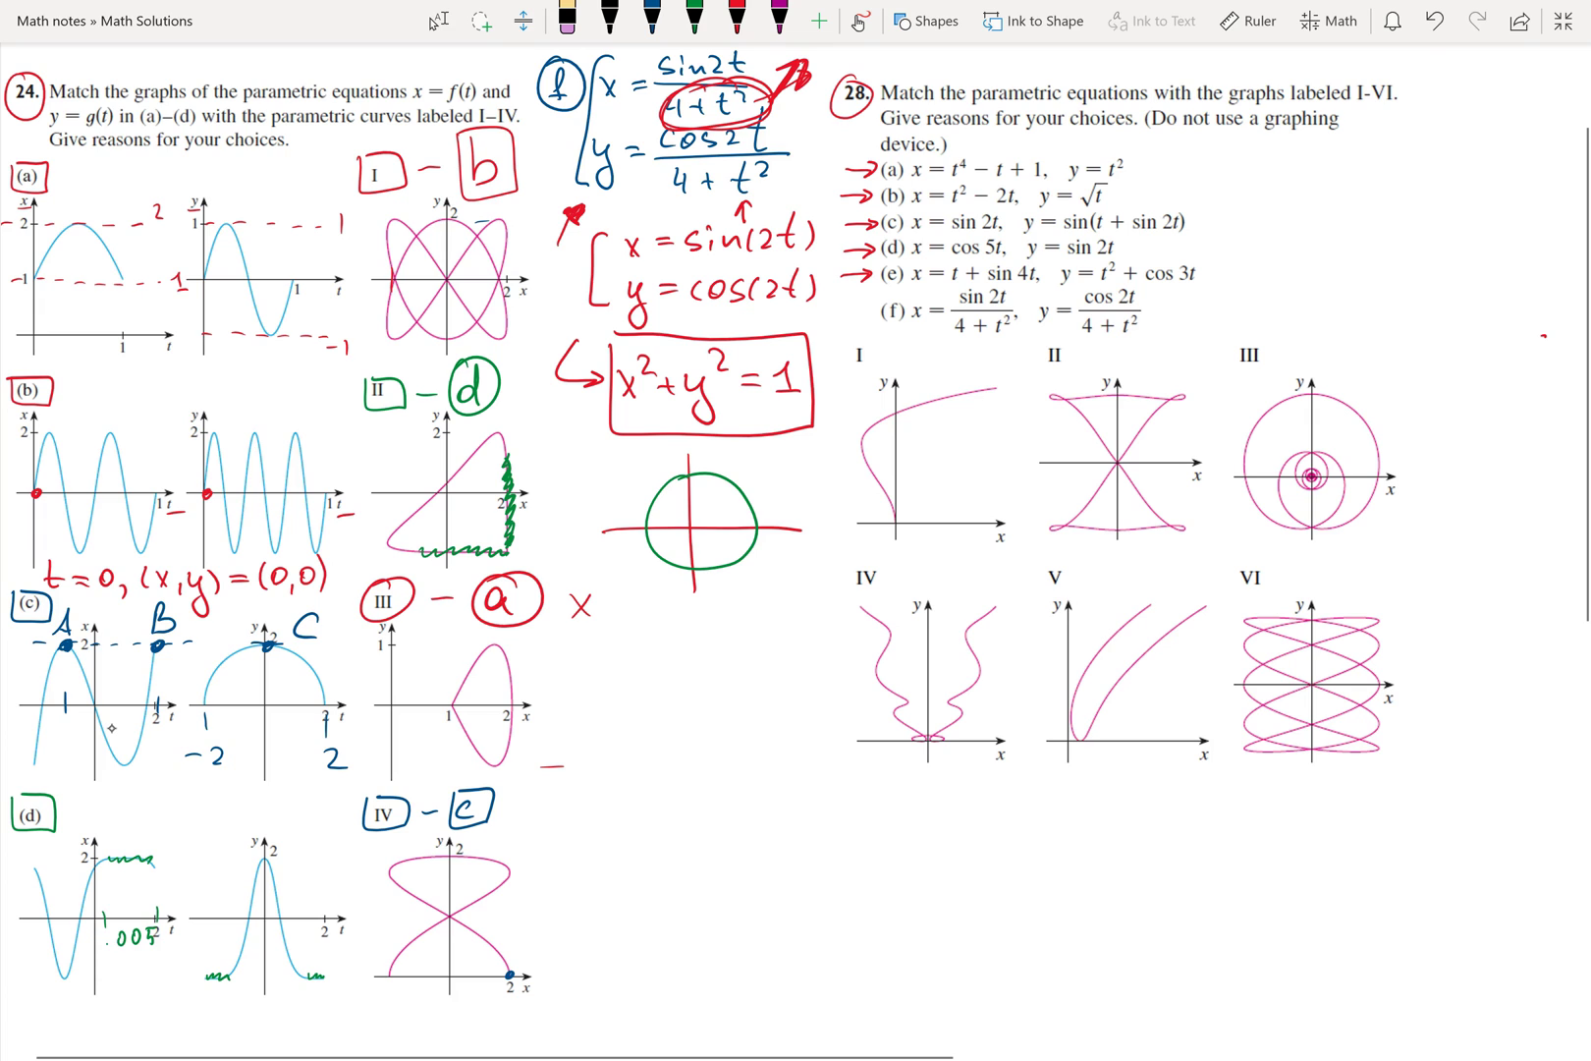
{"action": "left_click", "coordinate": [736, 20]}
{"action": "mouse_move", "coordinate": [1233, 338]}
{"action": "left_mouse_down"}
{"action": "mouse_move", "coordinate": [1278, 369]}
{"action": "mouse_move", "coordinate": [1236, 336]}
{"action": "mouse_move", "coordinate": [1362, 356]}
{"action": "left_mouse_up"}
{"action": "mouse_move", "coordinate": [1335, 296]}
{"action": "left_mouse_down"}
{"action": "mouse_move", "coordinate": [1329, 338]}
{"action": "mouse_move", "coordinate": [1343, 297]}
{"action": "left_mouse_up"}
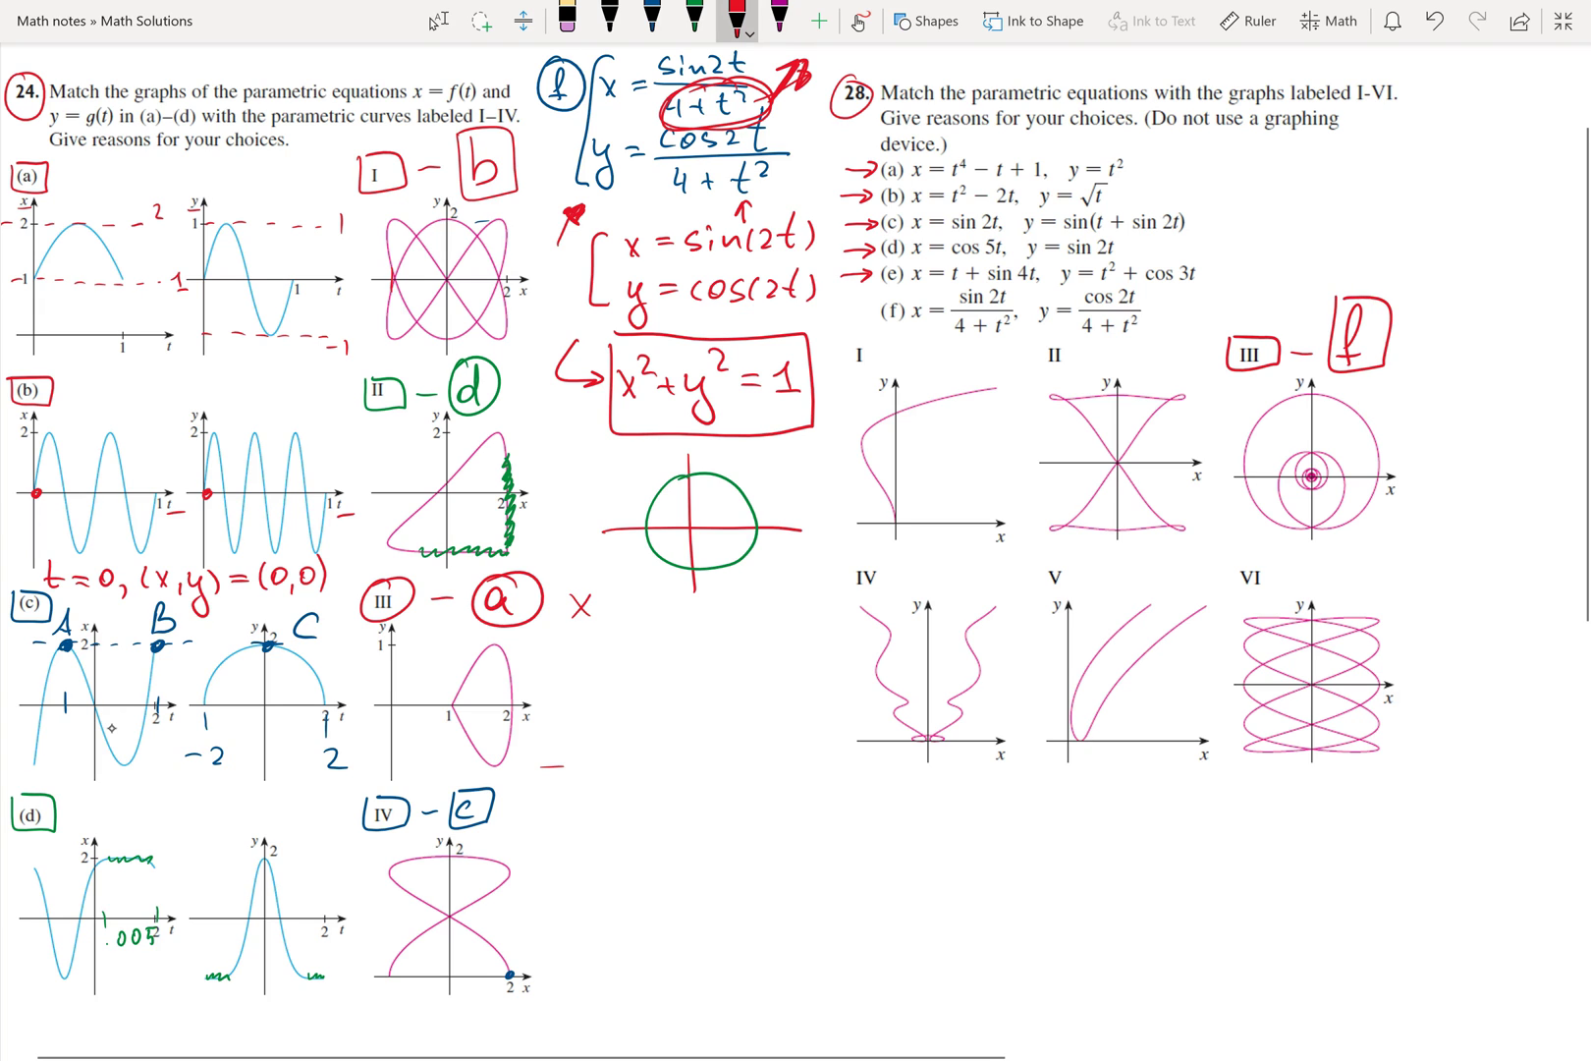
{"action": "left_click_drag", "start_coordinate": [850, 345], "coordinate": [856, 364]}
{"action": "left_click_drag", "start_coordinate": [1073, 344], "coordinate": [1060, 356]}
{"action": "left_click_drag", "start_coordinate": [861, 574], "coordinate": [886, 569]}
{"action": "left_click_drag", "start_coordinate": [1050, 573], "coordinate": [1074, 569]}
{"action": "mouse_move", "coordinate": [1241, 586]}
{"action": "left_mouse_down"}
{"action": "mouse_move", "coordinate": [1275, 574]}
{"action": "mouse_move", "coordinate": [866, 577]}
{"action": "left_mouse_up"}
{"action": "left_click_drag", "start_coordinate": [860, 354], "coordinate": [1056, 355]}
{"action": "left_click_drag", "start_coordinate": [864, 304], "coordinate": [888, 299]}
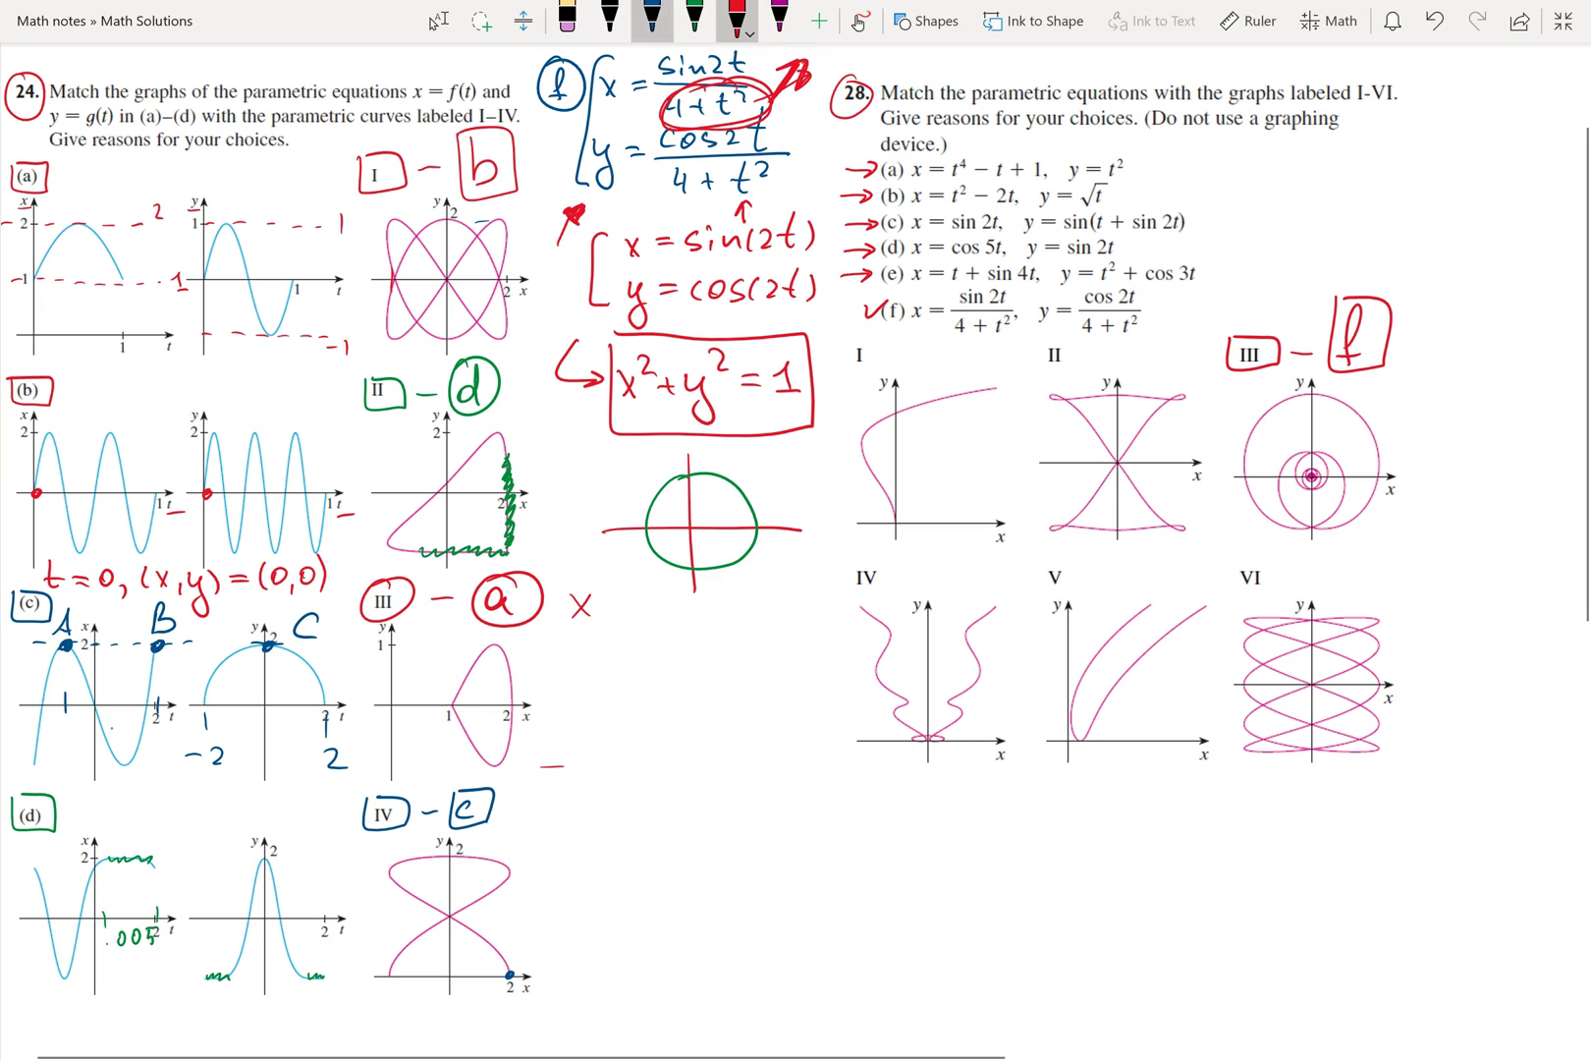
{"action": "left_click", "coordinate": [652, 20]}
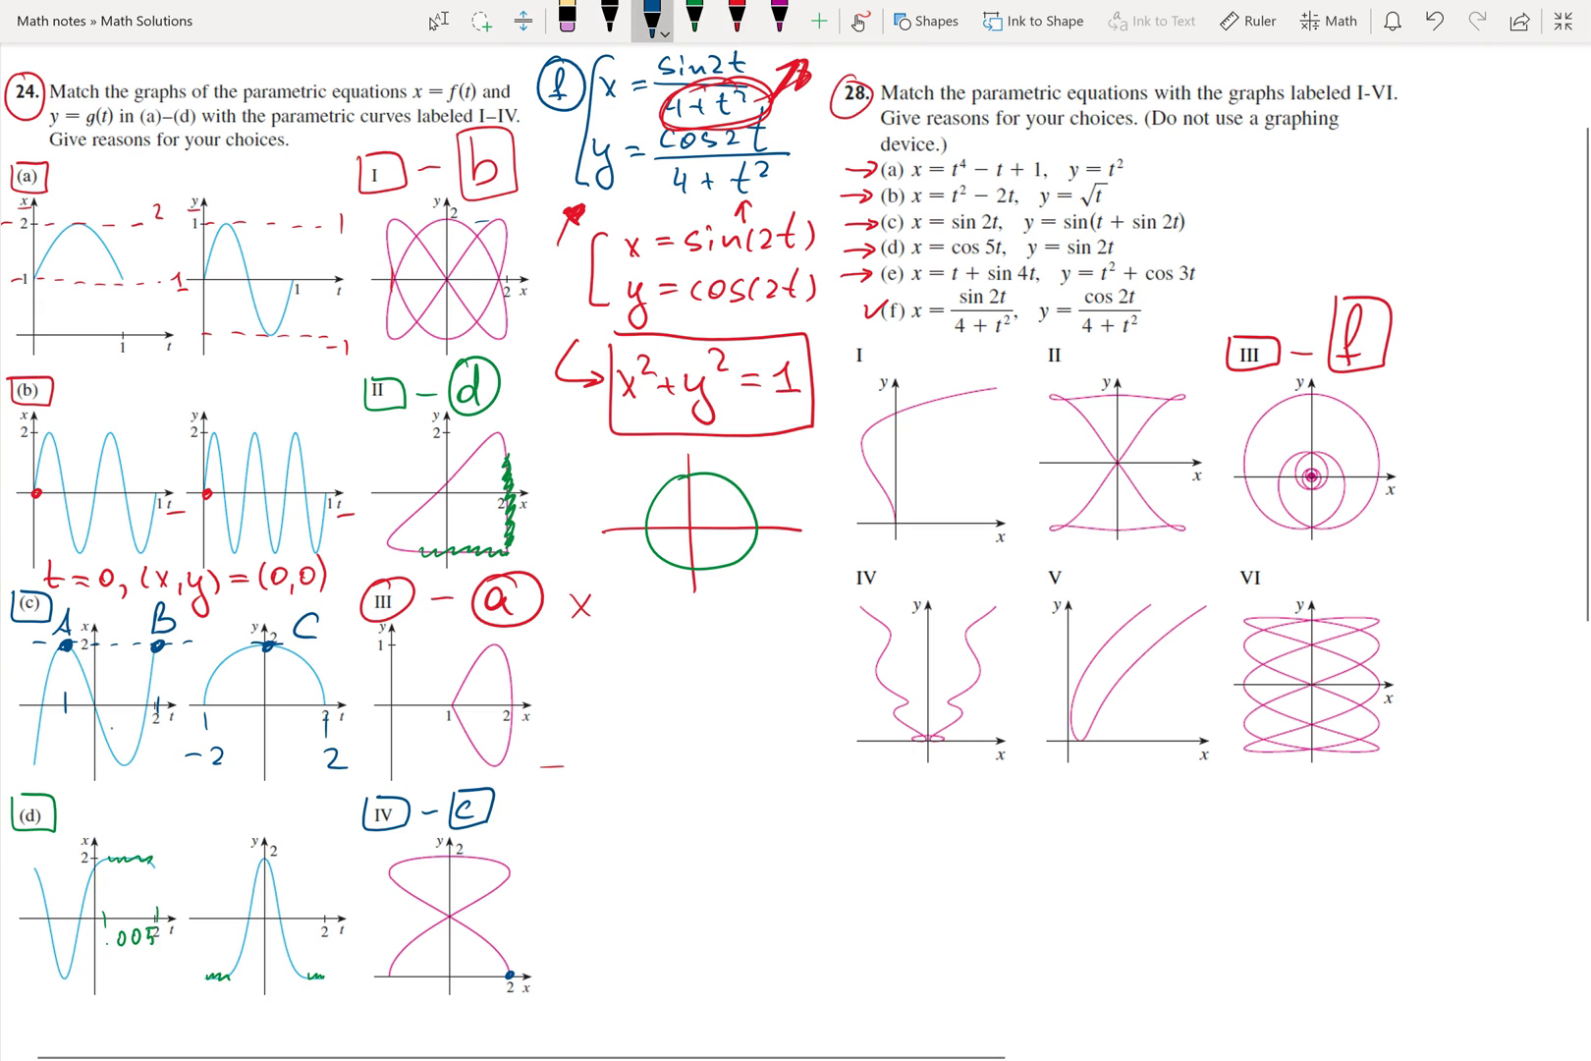
{"action": "left_click", "coordinate": [736, 19]}
{"action": "key", "text": "ctrl+z"}
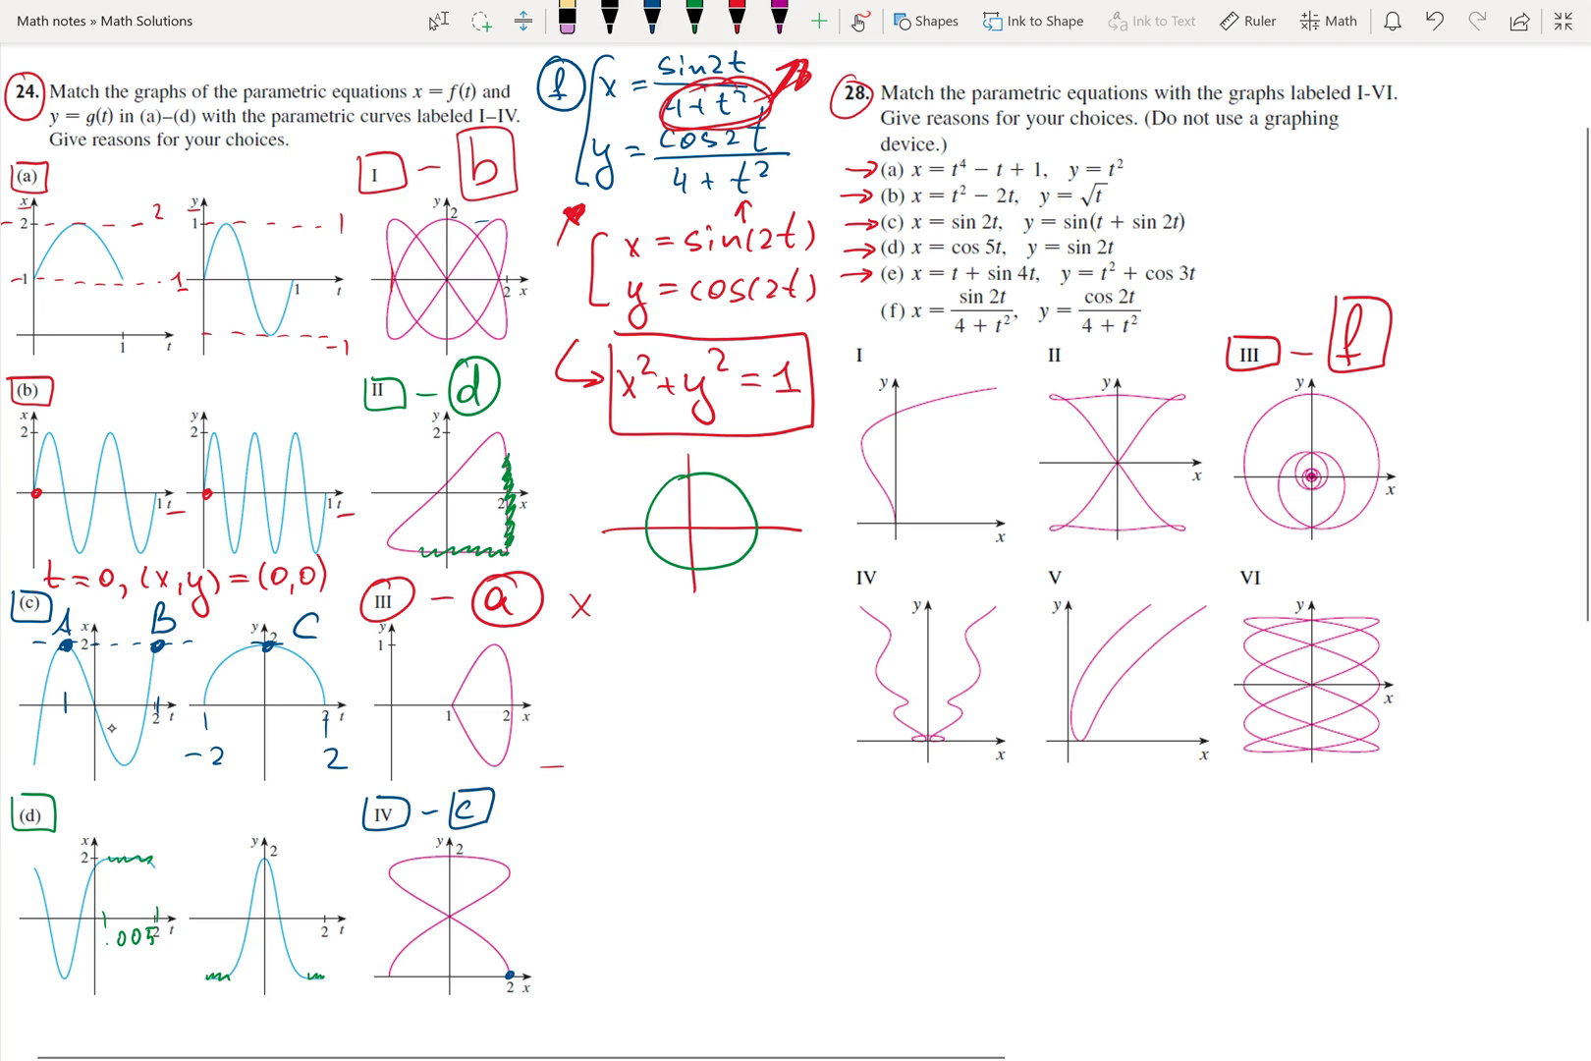
- Check off (f) in blue, and underline the (e) equations with their sin 4t and cos 3t terms struck out
{"action": "mouse_move", "coordinate": [860, 306]}
{"action": "left_mouse_down"}
{"action": "mouse_move", "coordinate": [877, 305]}
{"action": "mouse_move", "coordinate": [870, 275]}
{"action": "mouse_move", "coordinate": [1200, 289]}
{"action": "left_mouse_up"}
{"action": "left_click", "coordinate": [652, 20]}
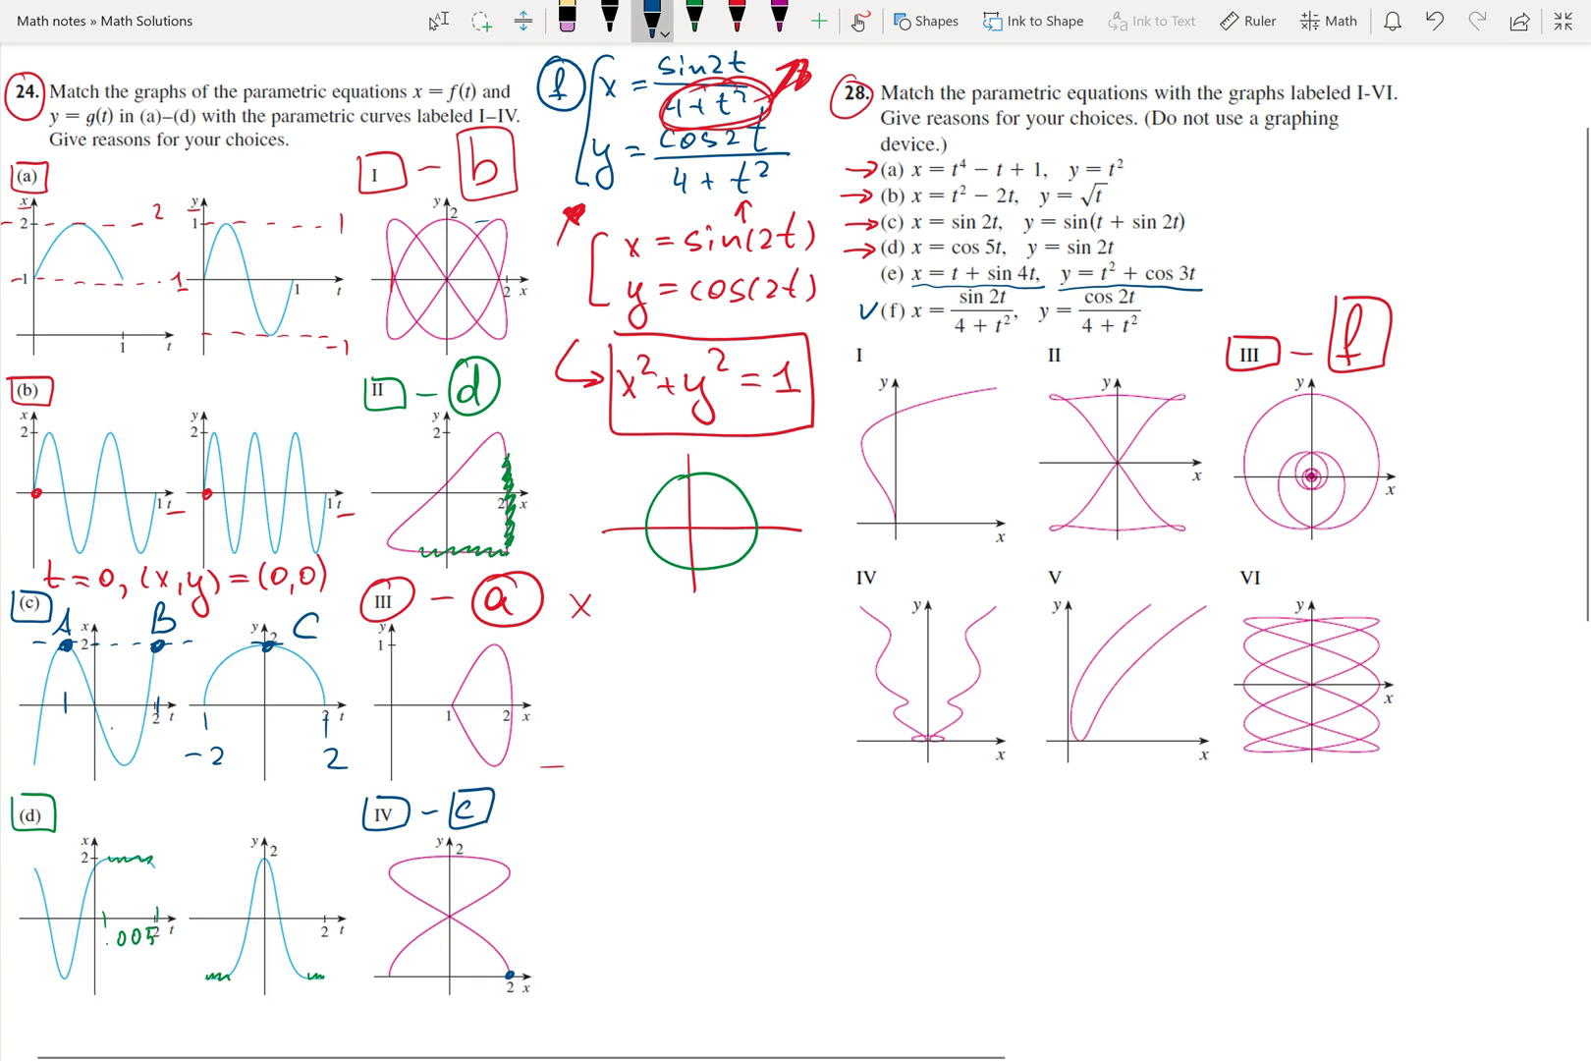
{"action": "left_click_drag", "start_coordinate": [989, 282], "coordinate": [1041, 272]}
{"action": "mouse_move", "coordinate": [1146, 282]}
{"action": "left_mouse_down"}
{"action": "mouse_move", "coordinate": [1190, 268]}
{"action": "mouse_move", "coordinate": [1188, 288]}
{"action": "left_mouse_up"}
- Write the simplified system x = t, y = t² in blue with a bracket beside problem 28's equations
{"action": "mouse_move", "coordinate": [1266, 147]}
{"action": "left_mouse_down"}
{"action": "mouse_move", "coordinate": [1283, 169]}
{"action": "mouse_move", "coordinate": [1269, 172]}
{"action": "mouse_move", "coordinate": [1318, 153]}
{"action": "left_mouse_up"}
{"action": "left_click_drag", "start_coordinate": [1296, 162], "coordinate": [1317, 162]}
{"action": "left_click_drag", "start_coordinate": [1343, 127], "coordinate": [1352, 160]}
{"action": "left_click_drag", "start_coordinate": [1327, 148], "coordinate": [1353, 145]}
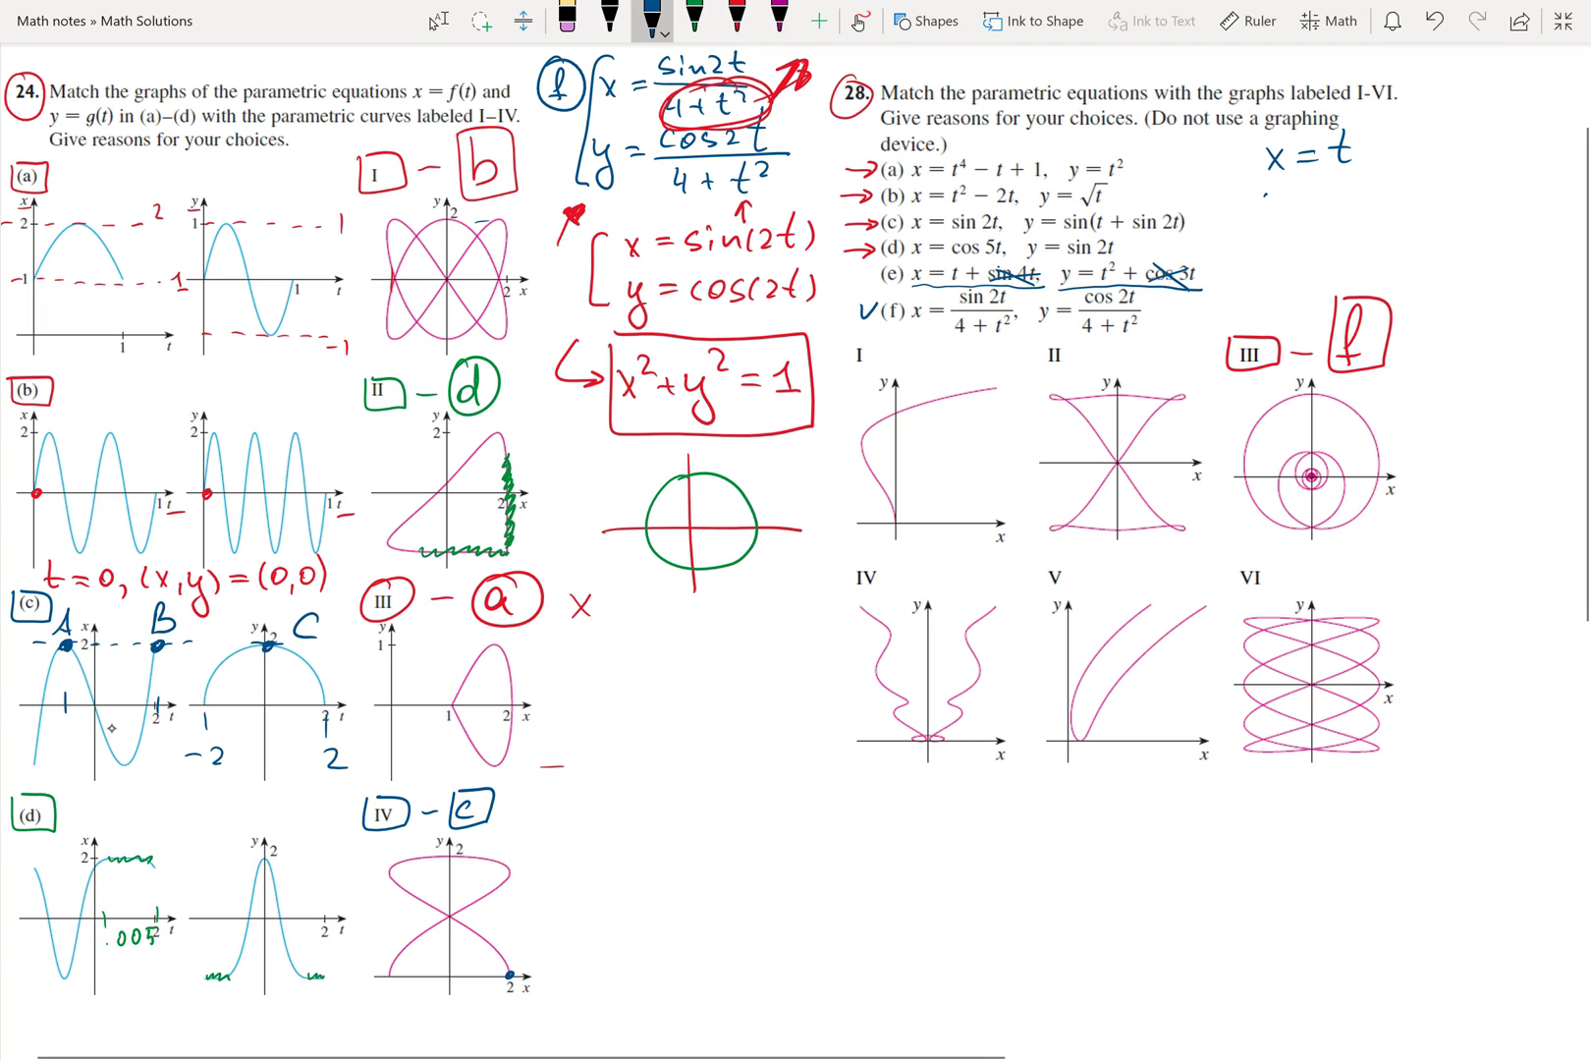
{"action": "left_click_drag", "start_coordinate": [1265, 195], "coordinate": [1280, 212]}
{"action": "left_click_drag", "start_coordinate": [1287, 192], "coordinate": [1267, 244]}
{"action": "mouse_move", "coordinate": [1301, 196]}
{"action": "left_mouse_down"}
{"action": "mouse_move", "coordinate": [1352, 210]}
{"action": "mouse_move", "coordinate": [1350, 190]}
{"action": "left_mouse_up"}
{"action": "left_click_drag", "start_coordinate": [1361, 179], "coordinate": [1377, 193]}
{"action": "mouse_move", "coordinate": [1262, 133]}
{"action": "left_mouse_down"}
{"action": "mouse_move", "coordinate": [1240, 157]}
{"action": "mouse_move", "coordinate": [1260, 232]}
{"action": "left_mouse_up"}
- Write an implication arrow from the system to y = x² and box that result in blue
{"action": "left_click_drag", "start_coordinate": [1404, 167], "coordinate": [1426, 174]}
{"action": "mouse_move", "coordinate": [1441, 168]}
{"action": "left_mouse_down"}
{"action": "mouse_move", "coordinate": [1459, 175]}
{"action": "mouse_move", "coordinate": [1443, 186]}
{"action": "left_mouse_up"}
{"action": "left_click_drag", "start_coordinate": [1489, 165], "coordinate": [1487, 216]}
{"action": "left_click_drag", "start_coordinate": [1516, 167], "coordinate": [1566, 185]}
{"action": "left_click_drag", "start_coordinate": [1566, 161], "coordinate": [1550, 186]}
{"action": "left_click_drag", "start_coordinate": [1565, 146], "coordinate": [1585, 159]}
{"action": "mouse_move", "coordinate": [1478, 146]}
{"action": "left_mouse_down"}
{"action": "mouse_move", "coordinate": [1471, 227]}
{"action": "mouse_move", "coordinate": [1484, 140]}
{"action": "left_mouse_up"}
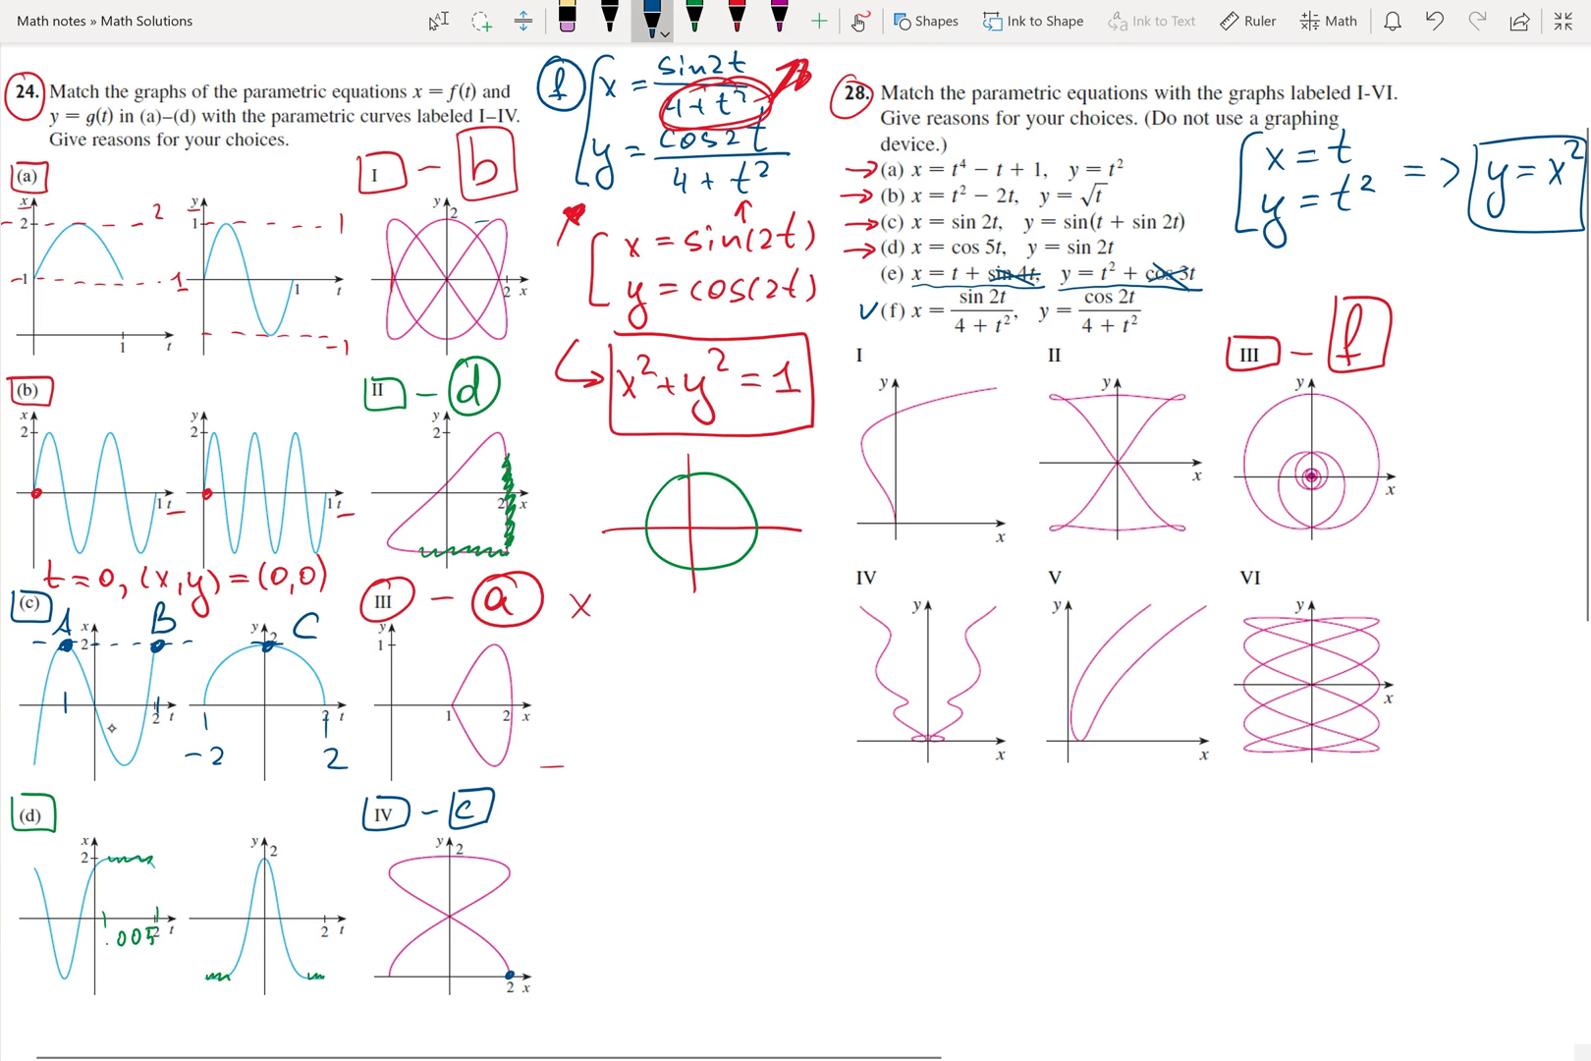
- Remove the blue underlines and strike-outs from the (e) equations
{"action": "left_click", "coordinate": [694, 19]}
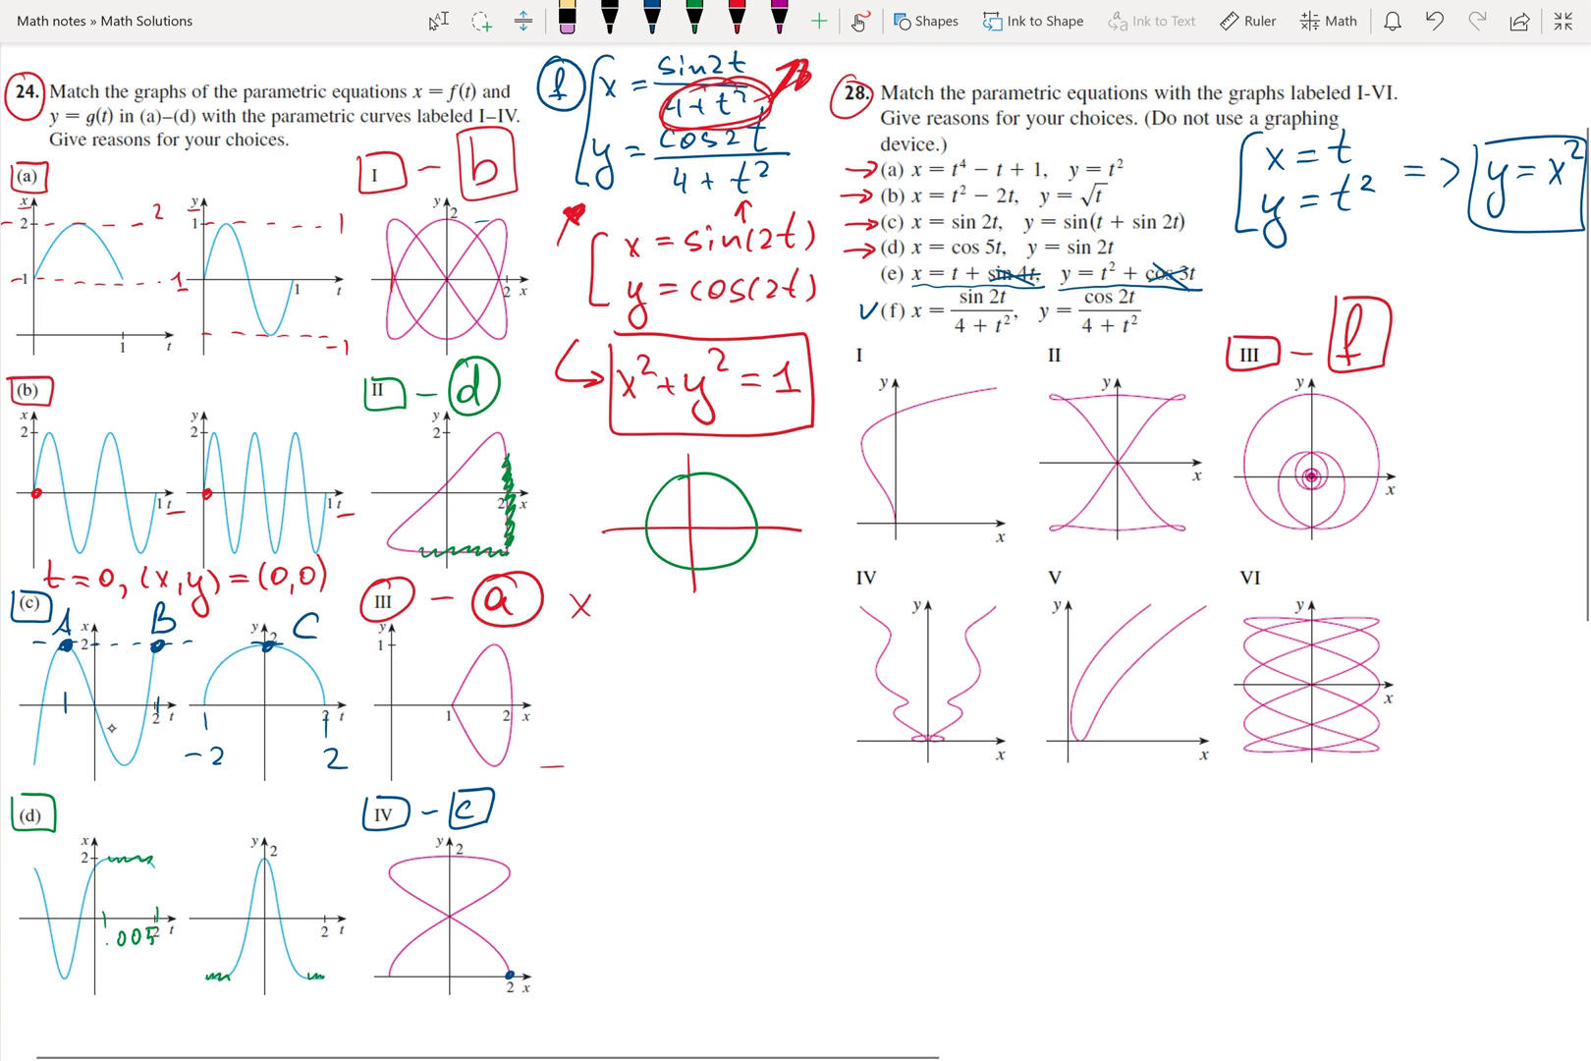
{"action": "left_click_drag", "start_coordinate": [1017, 271], "coordinate": [1010, 289]}
{"action": "left_click_drag", "start_coordinate": [1174, 272], "coordinate": [1165, 290]}
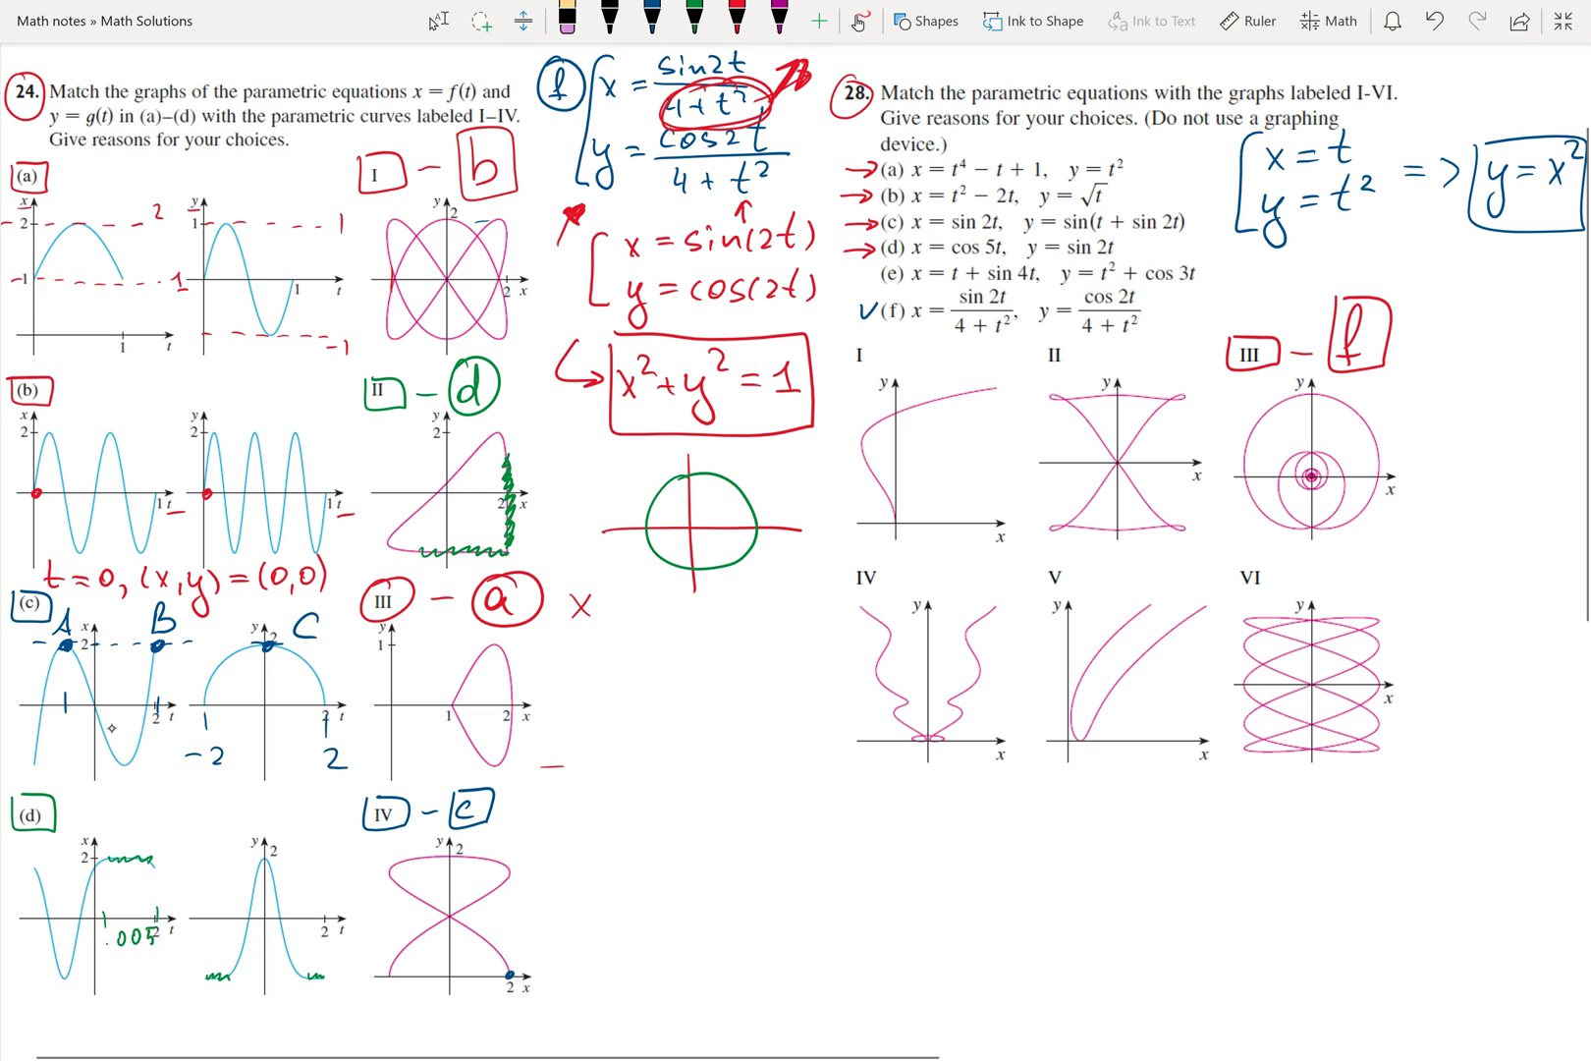
{"action": "left_click", "coordinate": [652, 17]}
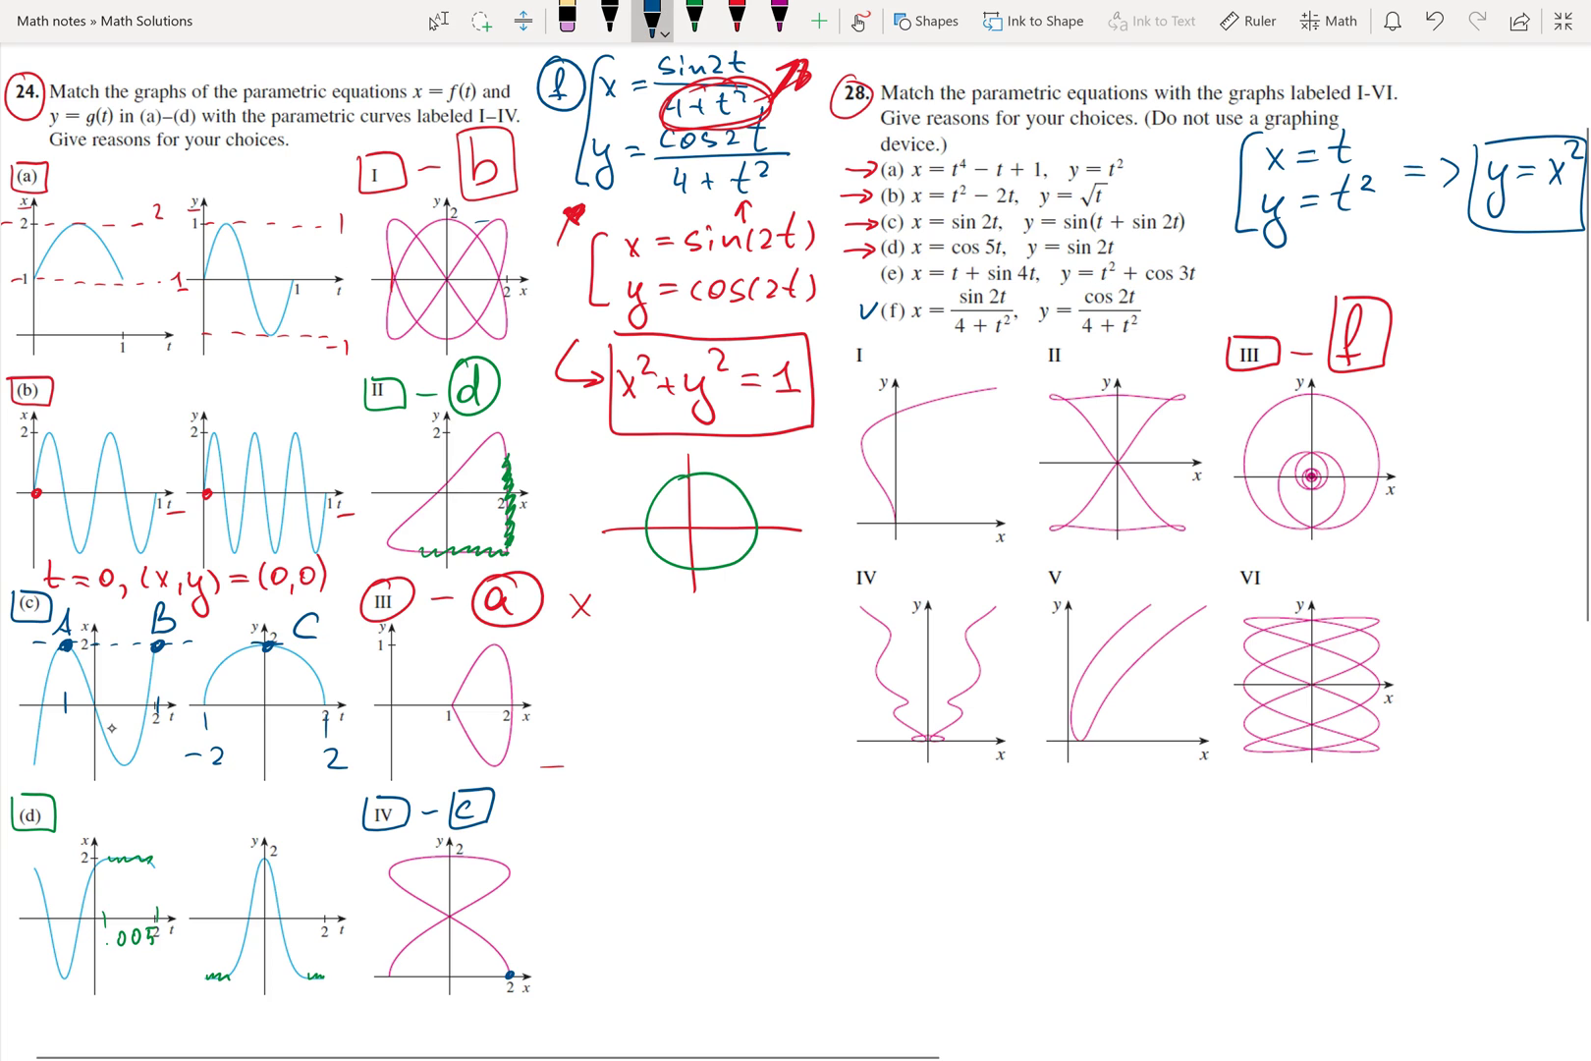
{"action": "mouse_move", "coordinate": [1453, 383]}
{"action": "left_mouse_down"}
{"action": "mouse_move", "coordinate": [1522, 240]}
{"action": "mouse_move", "coordinate": [1576, 235]}
{"action": "left_mouse_up"}
{"action": "key", "text": "ctrl+z"}
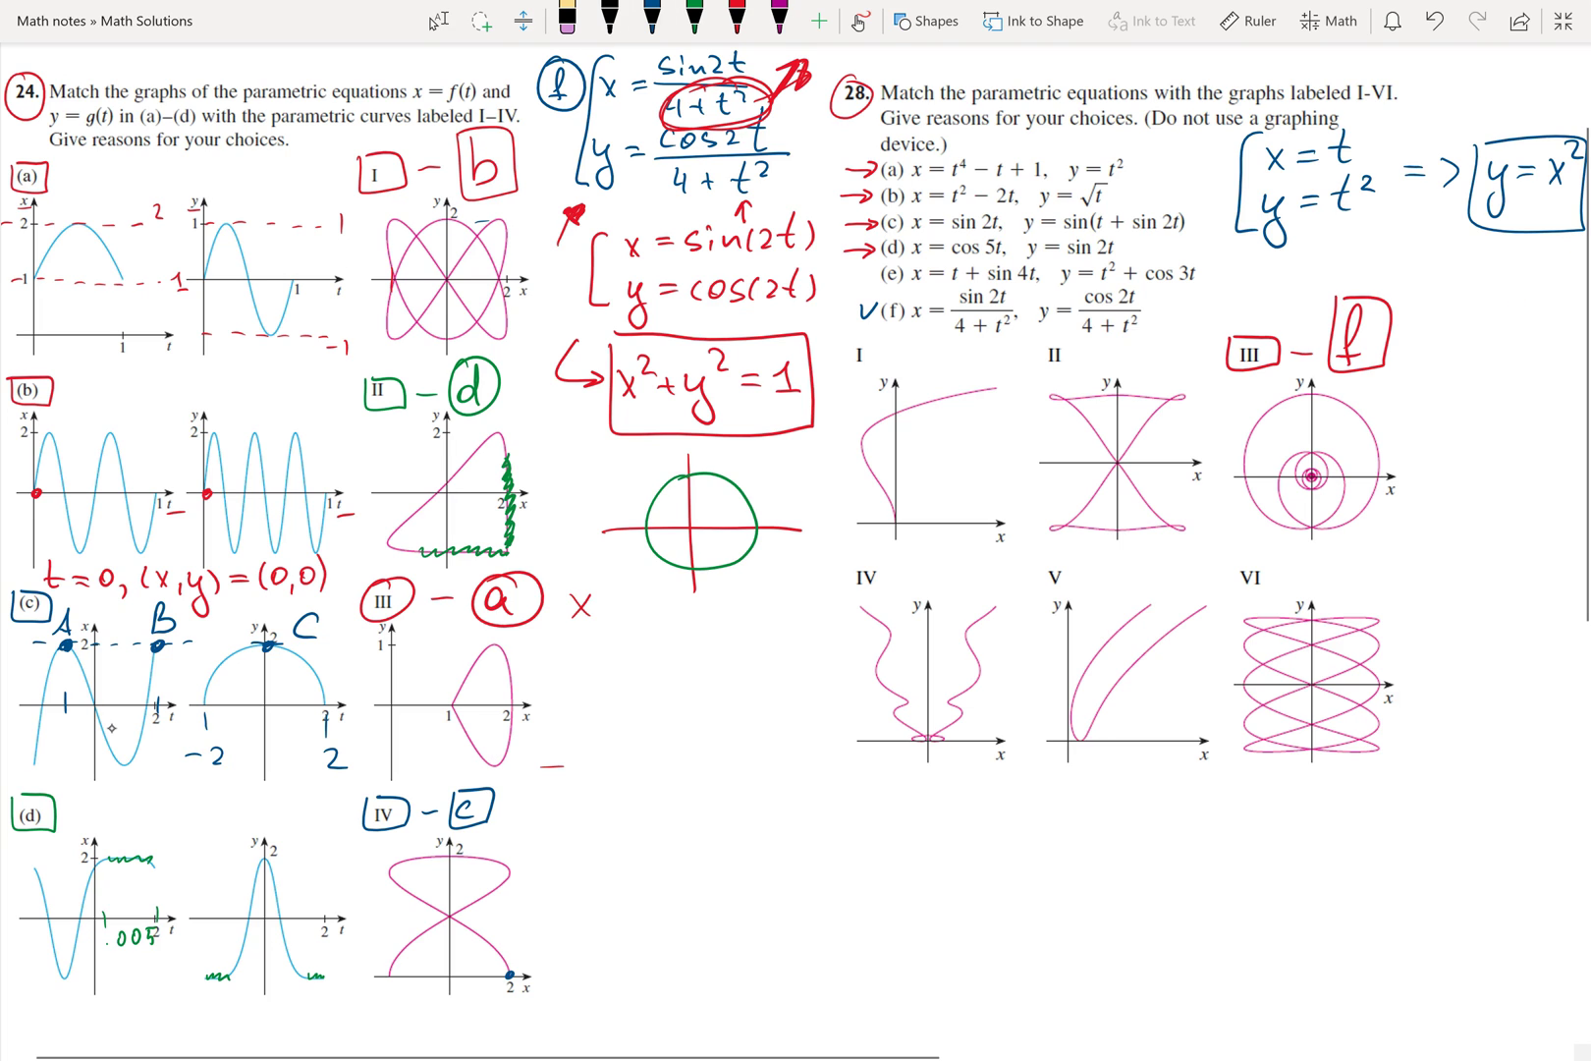
{"action": "left_click", "coordinate": [651, 19]}
{"action": "mouse_move", "coordinate": [1444, 393]}
{"action": "left_mouse_down"}
{"action": "mouse_move", "coordinate": [1507, 334]}
{"action": "mouse_move", "coordinate": [1528, 247]}
{"action": "mouse_move", "coordinate": [1581, 221]}
{"action": "left_mouse_up"}
{"action": "left_click", "coordinate": [694, 20]}
{"action": "key", "text": "ctrl+z"}
{"action": "left_click", "coordinate": [652, 19]}
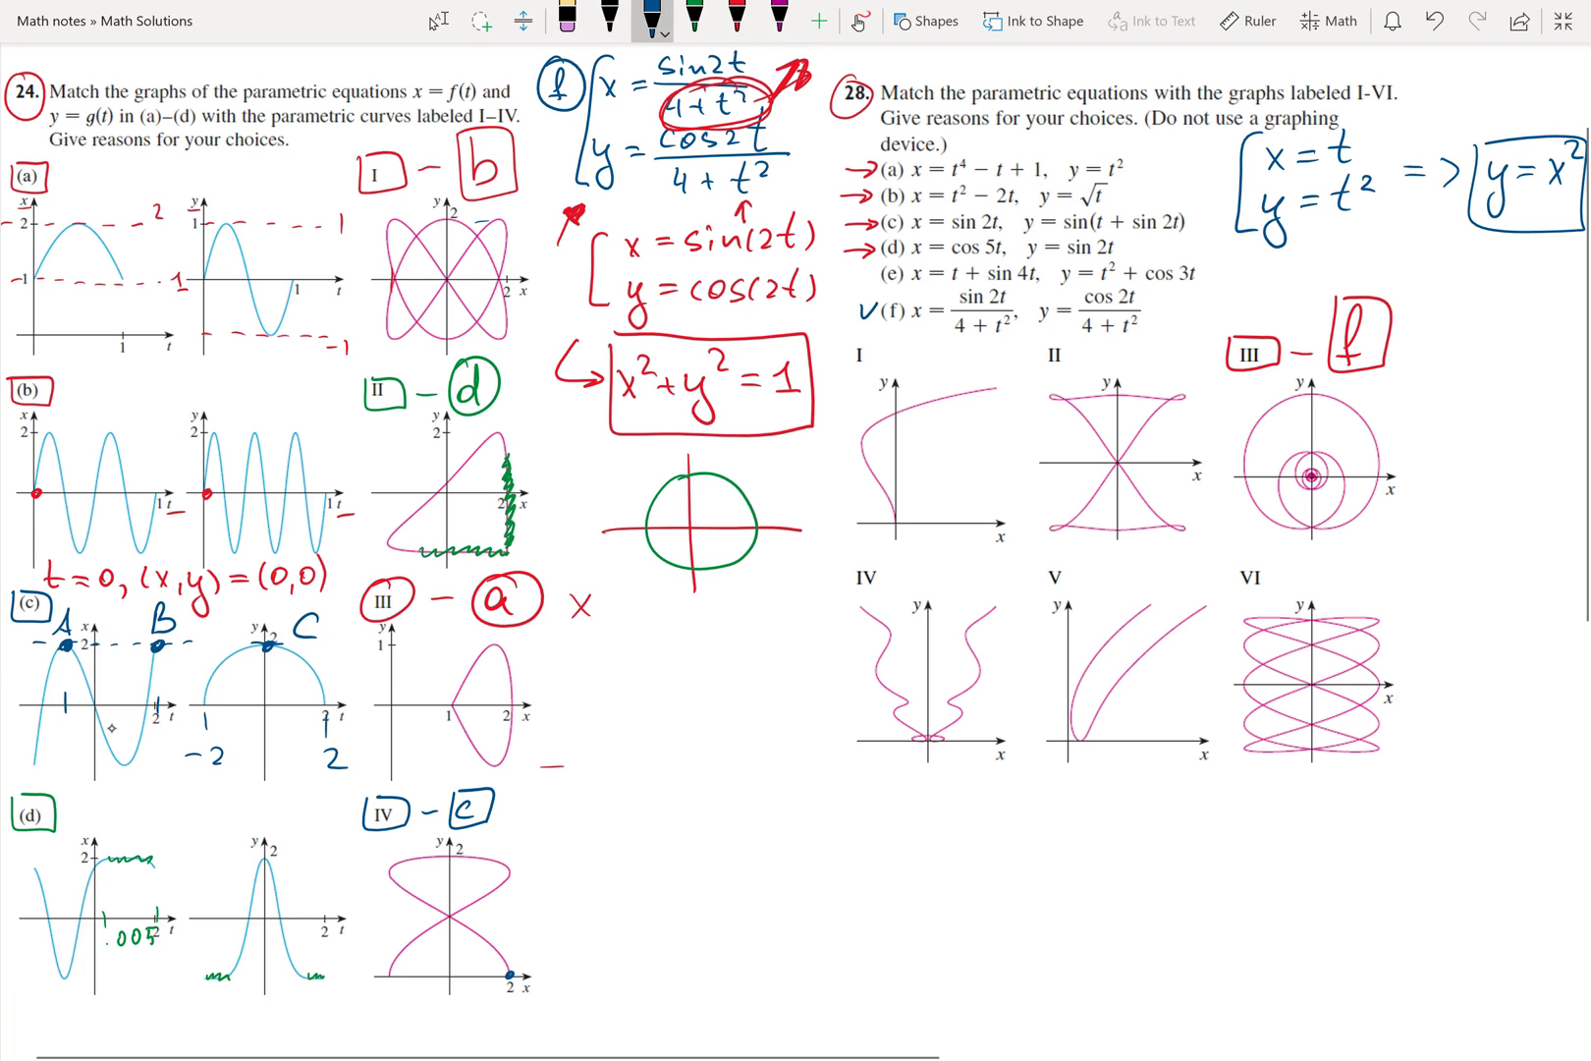
- Cross out graph labels I, II, V and VI of problem 28 in blue
{"action": "left_click_drag", "start_coordinate": [848, 345], "coordinate": [877, 342]}
{"action": "mouse_move", "coordinate": [1031, 351]}
{"action": "left_mouse_down"}
{"action": "mouse_move", "coordinate": [1047, 371]}
{"action": "mouse_move", "coordinate": [1067, 348]}
{"action": "left_mouse_up"}
{"action": "mouse_move", "coordinate": [1242, 571]}
{"action": "left_mouse_down"}
{"action": "mouse_move", "coordinate": [1247, 593]}
{"action": "mouse_move", "coordinate": [1271, 570]}
{"action": "left_mouse_up"}
{"action": "mouse_move", "coordinate": [1049, 567]}
{"action": "left_mouse_down"}
{"action": "mouse_move", "coordinate": [1059, 592]}
{"action": "mouse_move", "coordinate": [1071, 566]}
{"action": "left_mouse_up"}
- Circle graph label IV in blue, compare its curve with a temporary parabola sketch, and write a circled e as its match
{"action": "mouse_move", "coordinate": [875, 552]}
{"action": "left_mouse_down"}
{"action": "mouse_move", "coordinate": [900, 560]}
{"action": "mouse_move", "coordinate": [929, 737]}
{"action": "mouse_move", "coordinate": [995, 595]}
{"action": "left_mouse_up"}
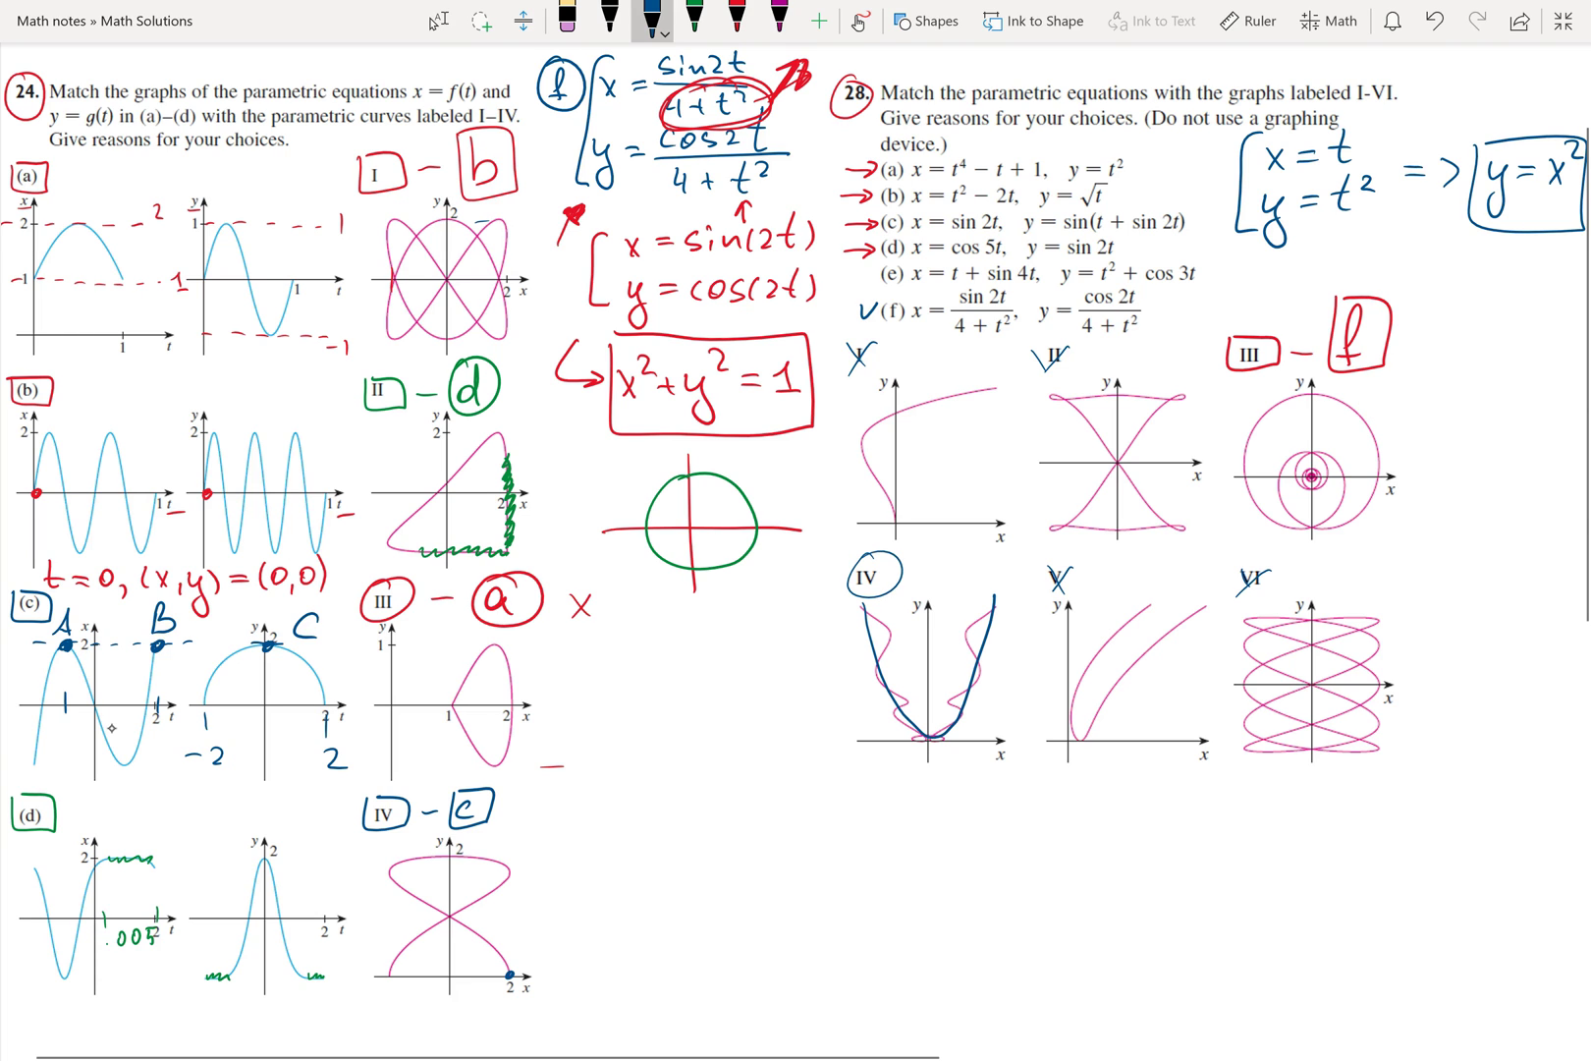
{"action": "left_click_drag", "start_coordinate": [955, 699], "coordinate": [999, 604]}
{"action": "left_click", "coordinate": [695, 18]}
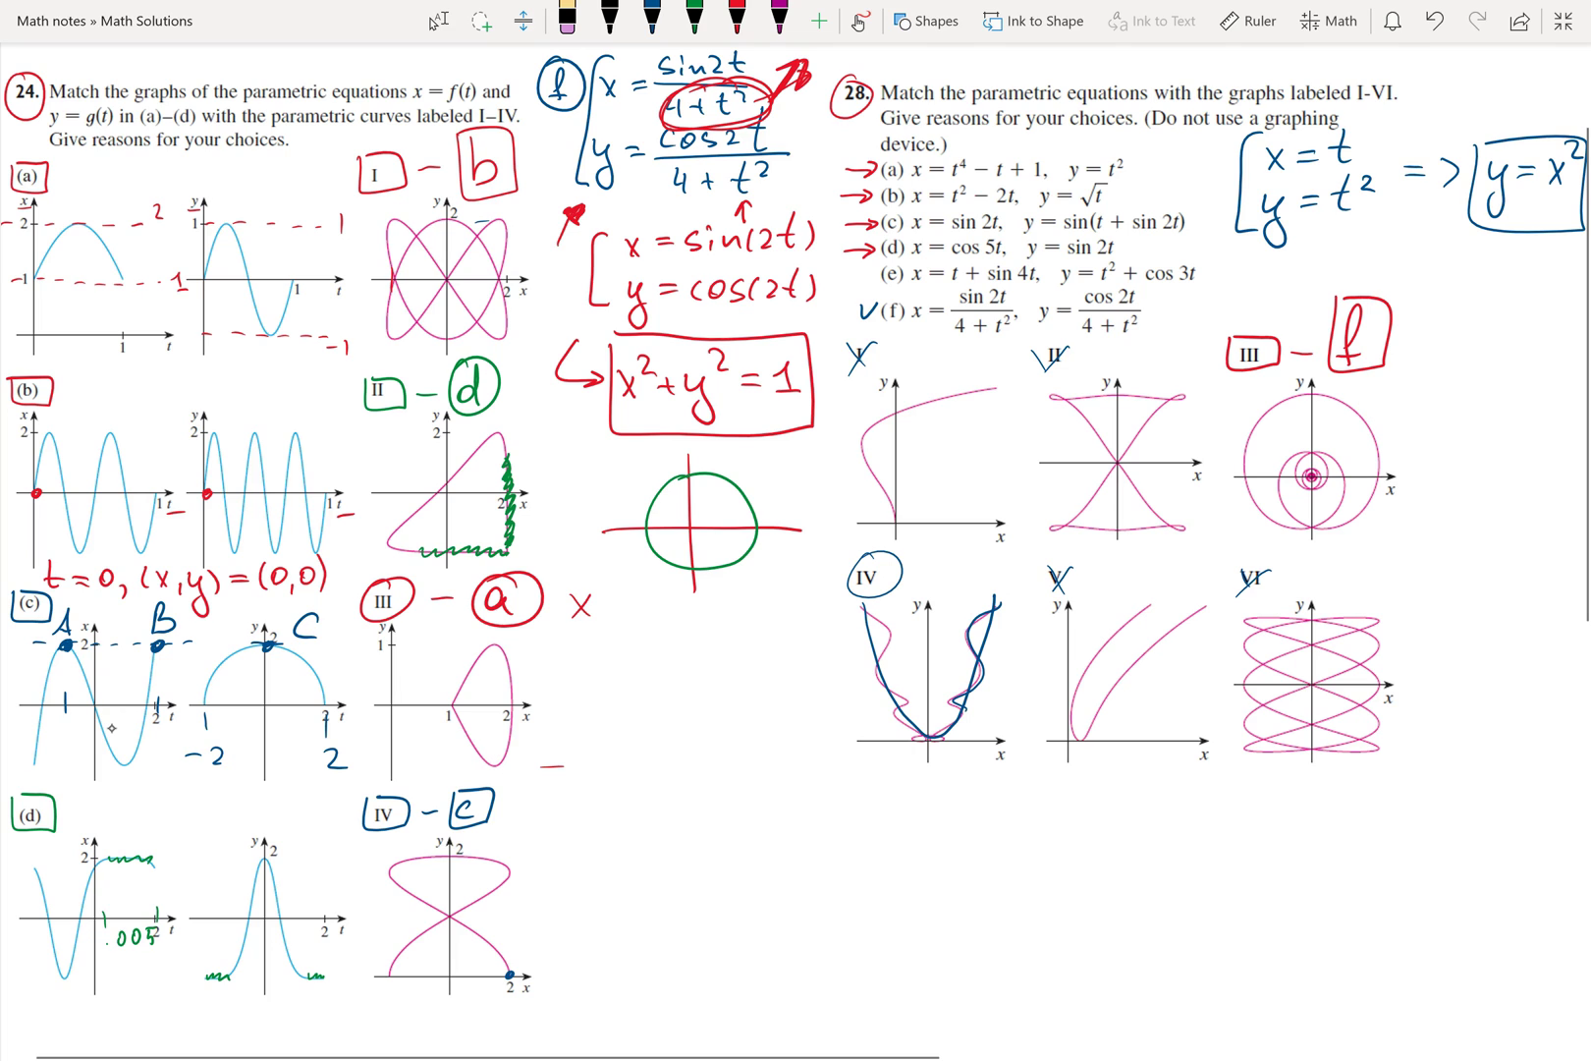
{"action": "left_click_drag", "start_coordinate": [988, 644], "coordinate": [968, 677]}
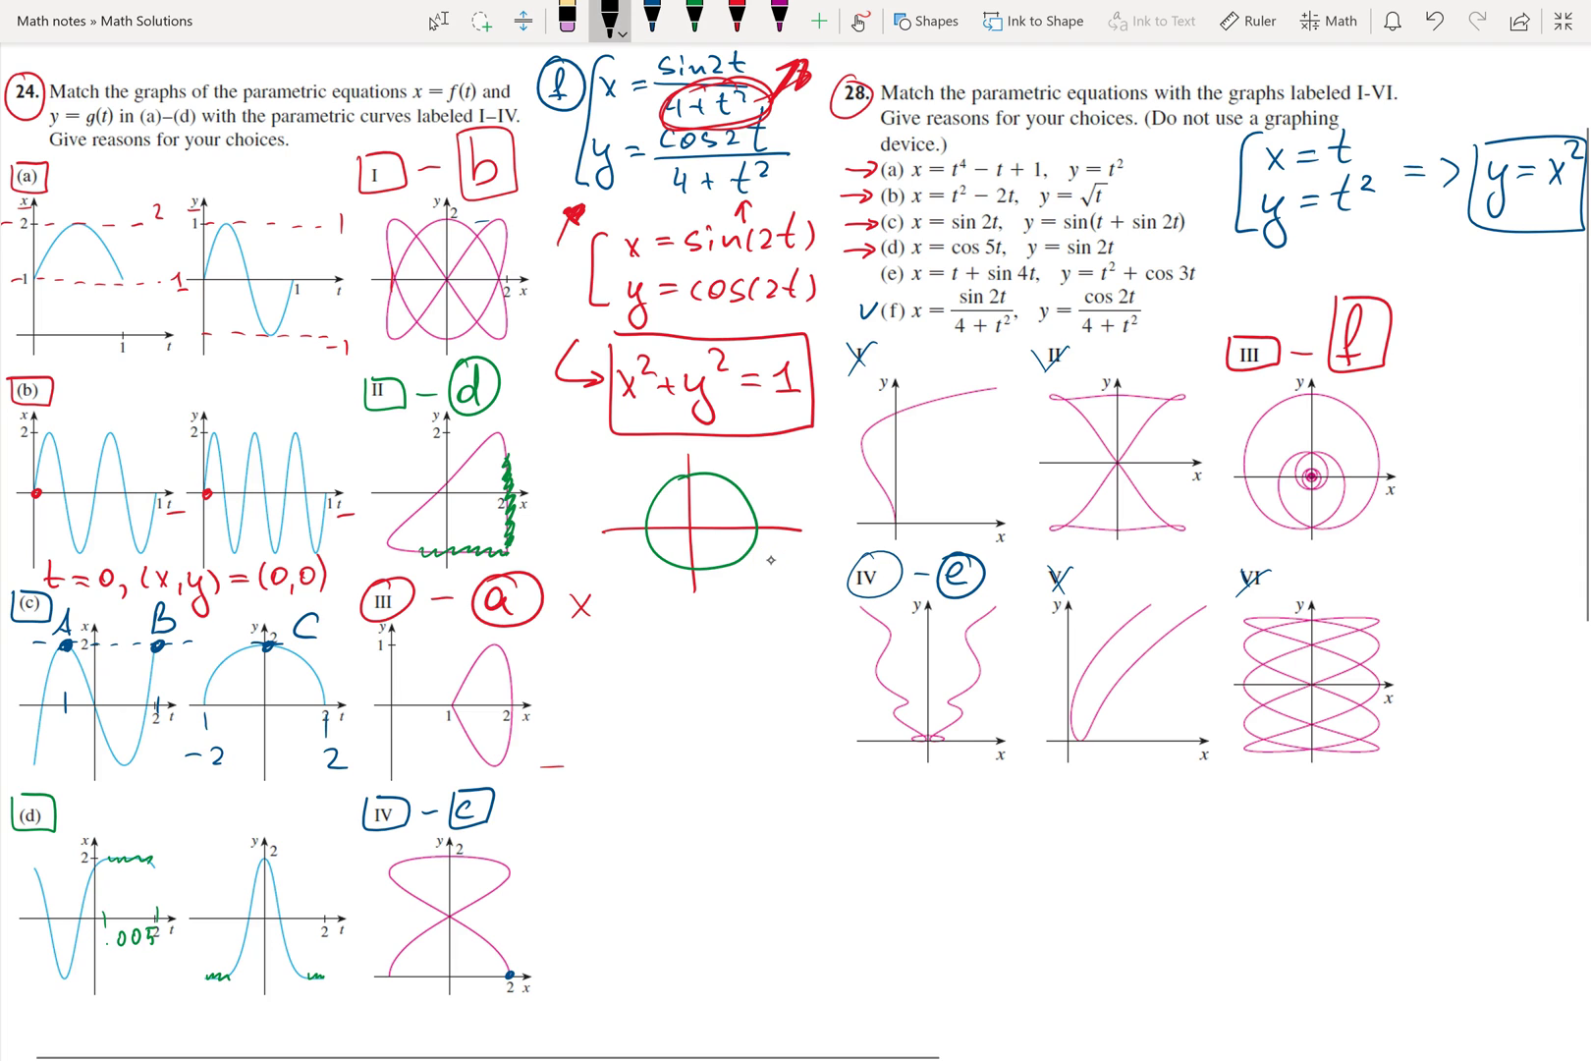
- Check off (e) in blue and circle the red arrows beside equations (a) through (d)
{"action": "left_click", "coordinate": [651, 18]}
{"action": "mouse_move", "coordinate": [862, 274]}
{"action": "left_mouse_down"}
{"action": "mouse_move", "coordinate": [870, 285]}
{"action": "mouse_move", "coordinate": [884, 259]}
{"action": "left_mouse_up"}
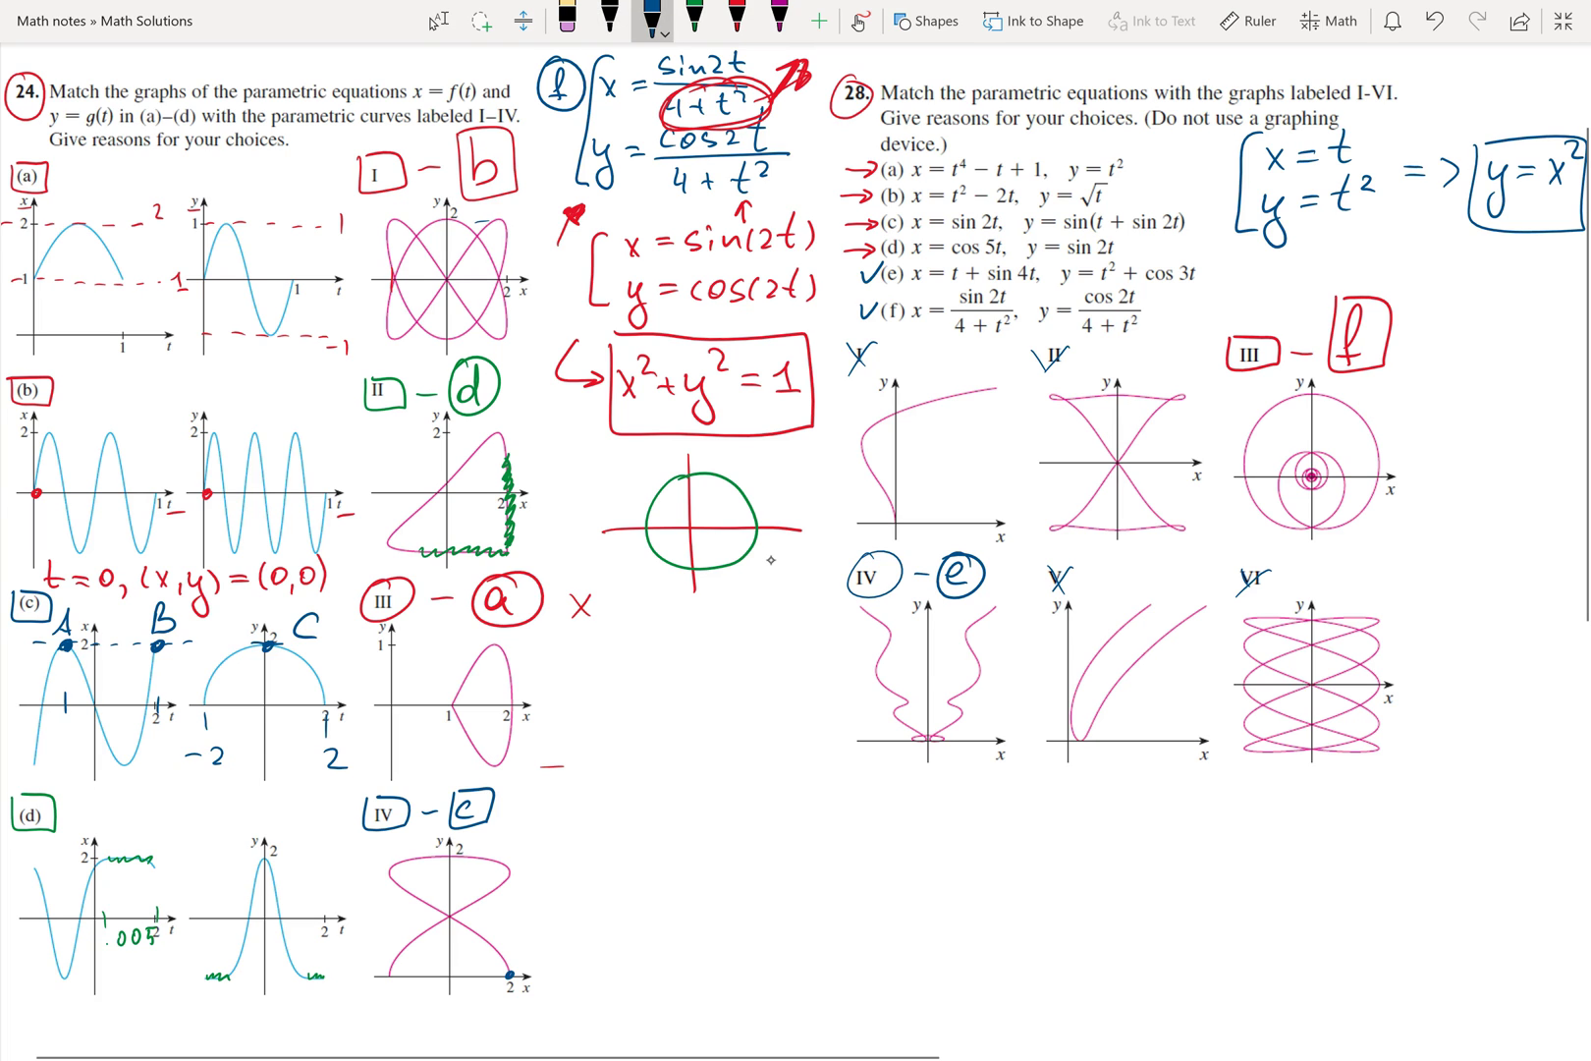
{"action": "mouse_move", "coordinate": [871, 236]}
{"action": "left_mouse_down"}
{"action": "mouse_move", "coordinate": [843, 244]}
{"action": "mouse_move", "coordinate": [886, 238]}
{"action": "mouse_move", "coordinate": [868, 240]}
{"action": "mouse_move", "coordinate": [862, 183]}
{"action": "mouse_move", "coordinate": [835, 192]}
{"action": "mouse_move", "coordinate": [886, 156]}
{"action": "left_mouse_up"}
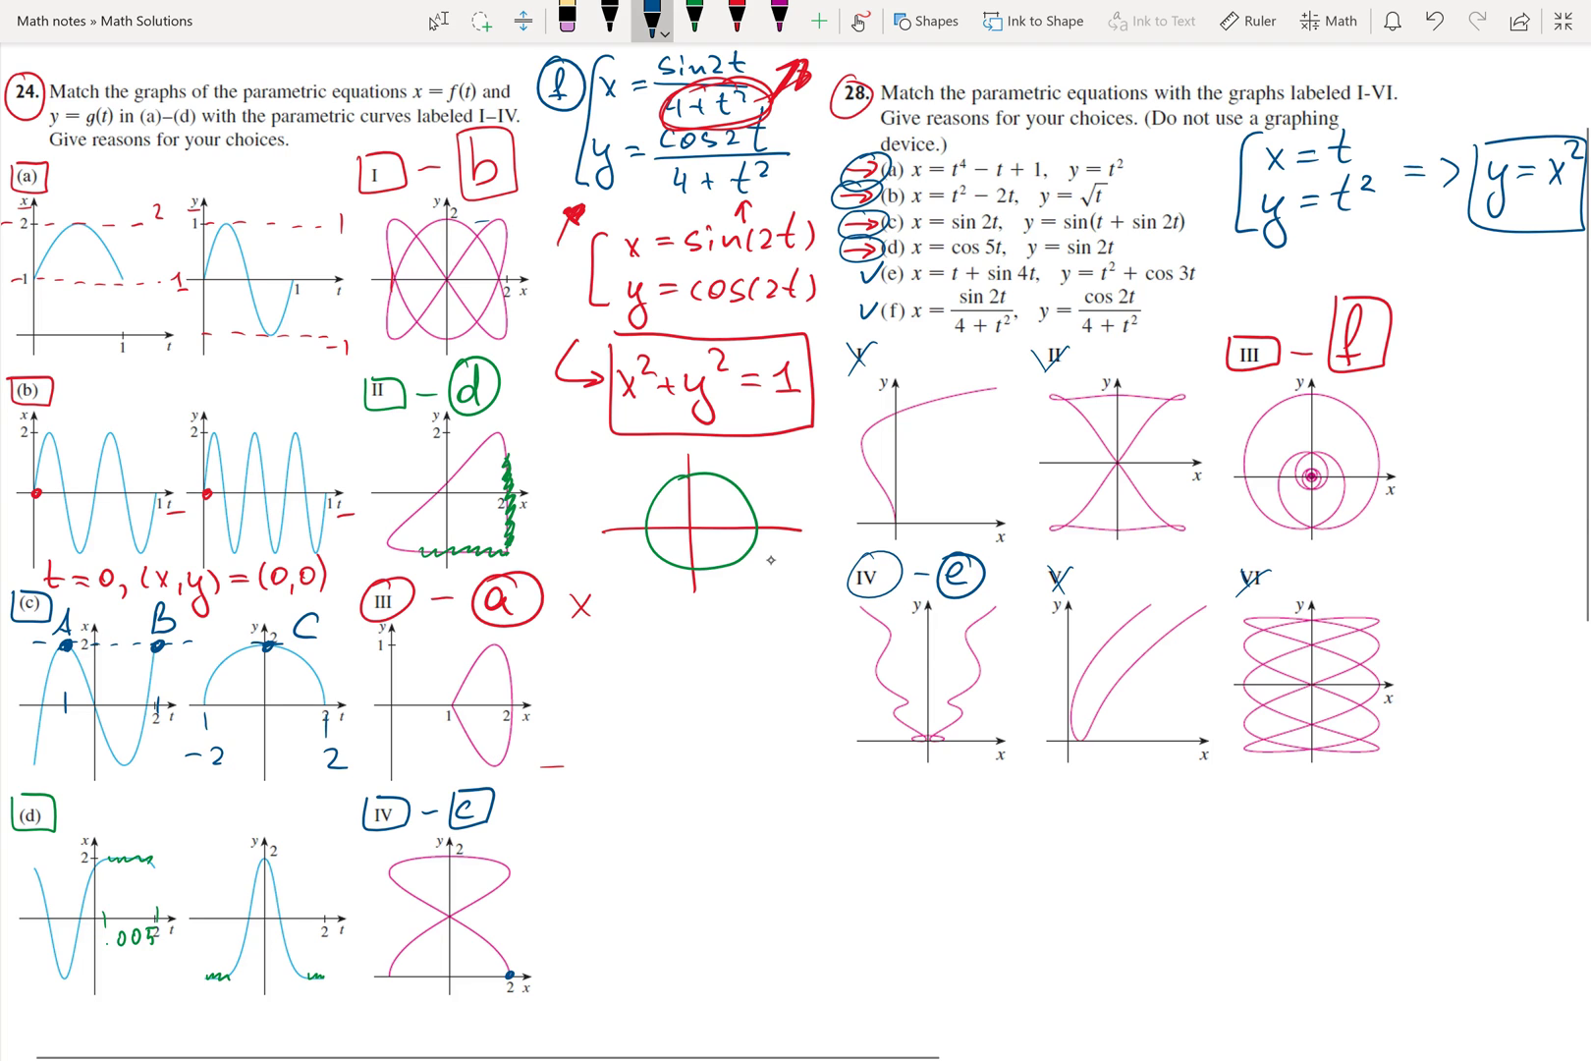
- Add small blue arrows beside equation (d), and write t ≥ 0 with an arrow pointing to √t in (b)
{"action": "left_click_drag", "start_coordinate": [1138, 250], "coordinate": [1171, 251]}
{"action": "left_click_drag", "start_coordinate": [1169, 236], "coordinate": [1147, 256]}
{"action": "left_click_drag", "start_coordinate": [1116, 196], "coordinate": [1148, 195]}
{"action": "mouse_move", "coordinate": [1111, 196]}
{"action": "left_mouse_down"}
{"action": "mouse_move", "coordinate": [1123, 207]}
{"action": "mouse_move", "coordinate": [1111, 194]}
{"action": "left_mouse_up"}
{"action": "left_click_drag", "start_coordinate": [1169, 170], "coordinate": [1163, 204]}
{"action": "left_click_drag", "start_coordinate": [1154, 193], "coordinate": [1202, 194]}
{"action": "mouse_move", "coordinate": [1218, 185]}
{"action": "left_mouse_down"}
{"action": "mouse_move", "coordinate": [1208, 200]}
{"action": "mouse_move", "coordinate": [1219, 184]}
{"action": "left_mouse_up"}
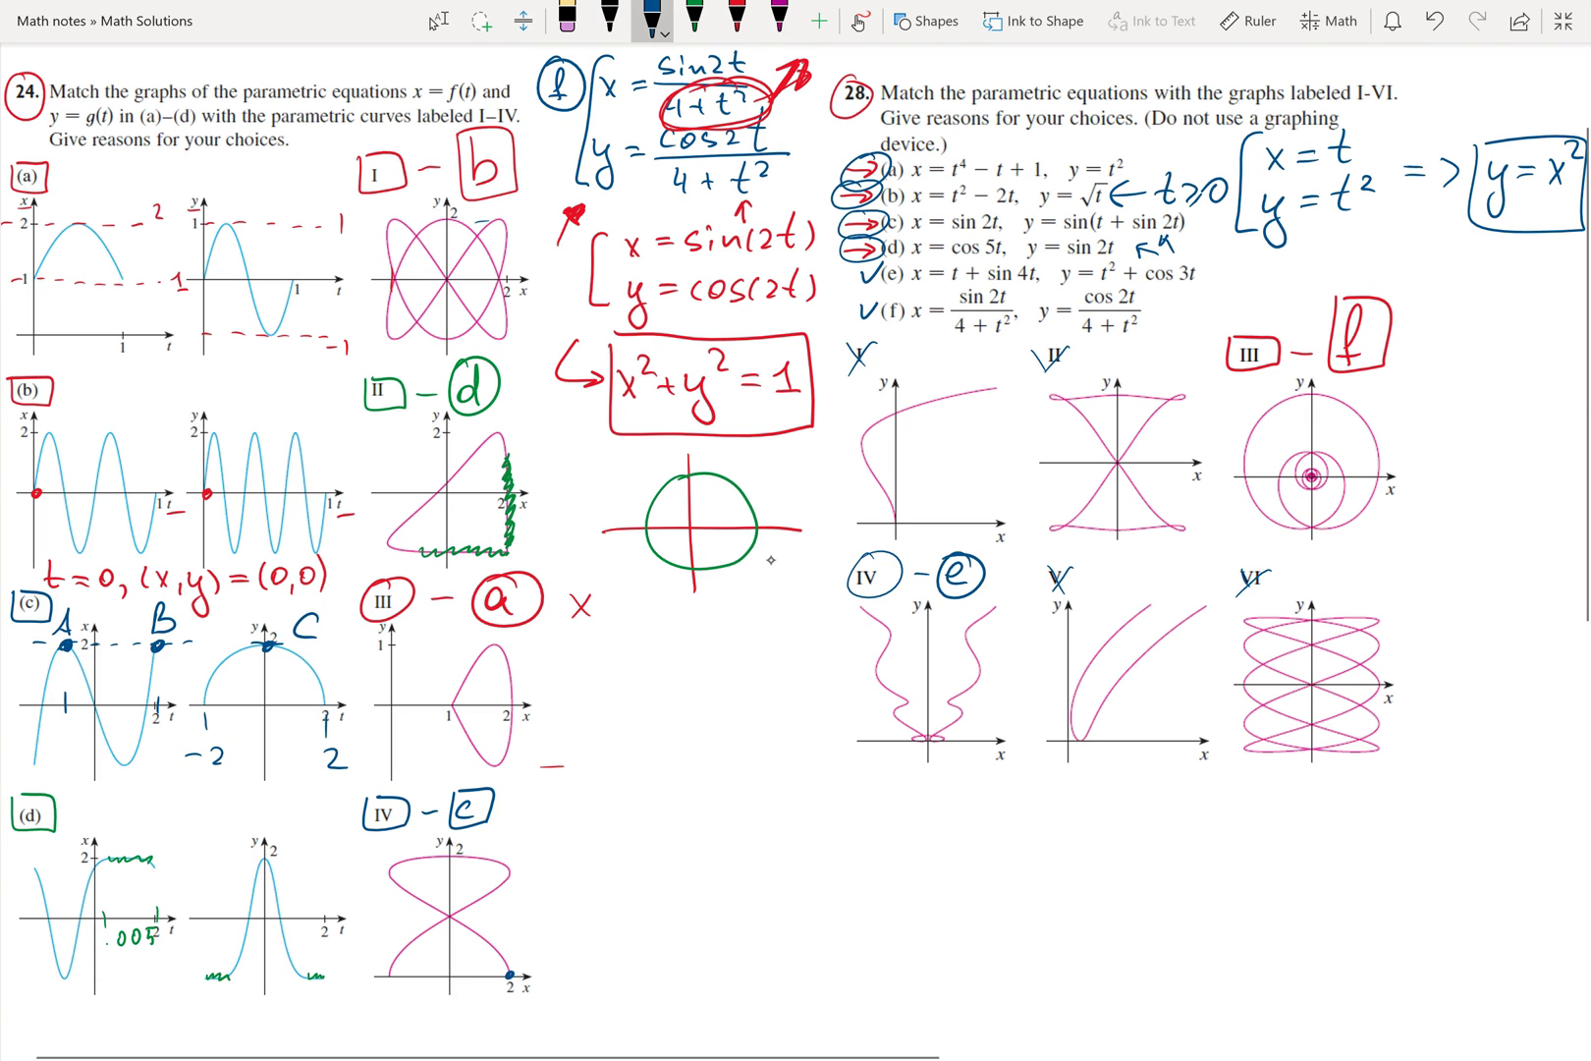